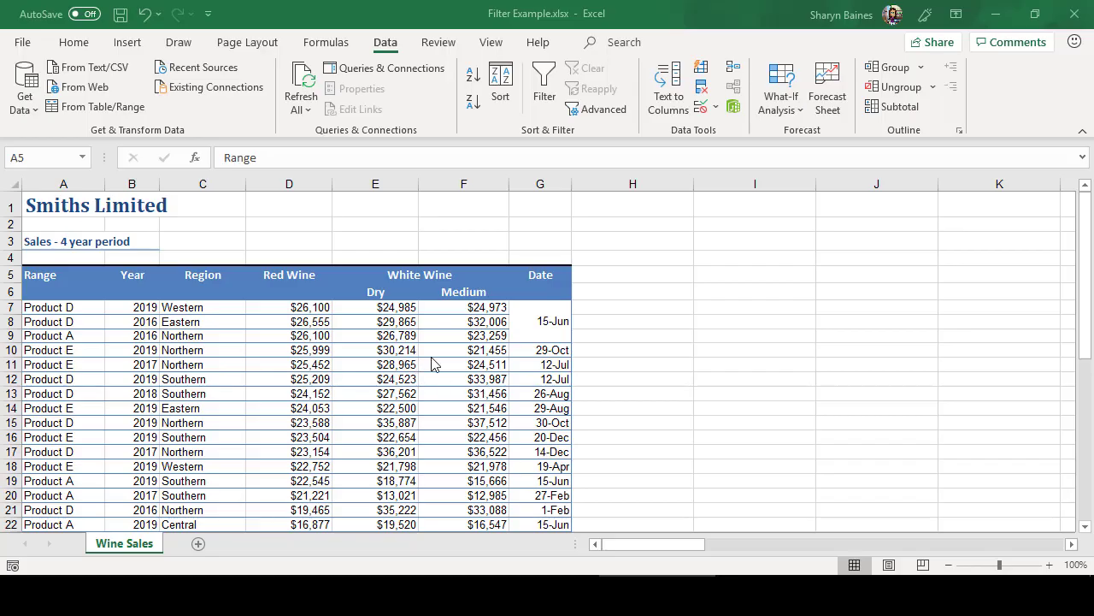
# Inspect the empty rows 37 and 42 that break up the sales data
pyautogui.scroll(-5, 439, 351)
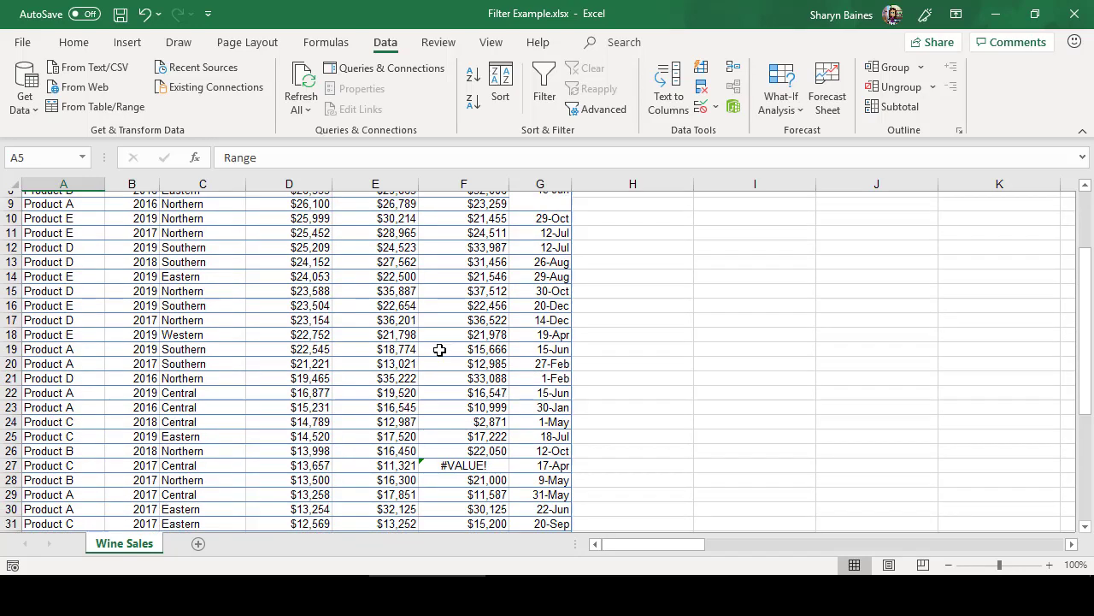
pyautogui.scroll(-5, 440, 351)
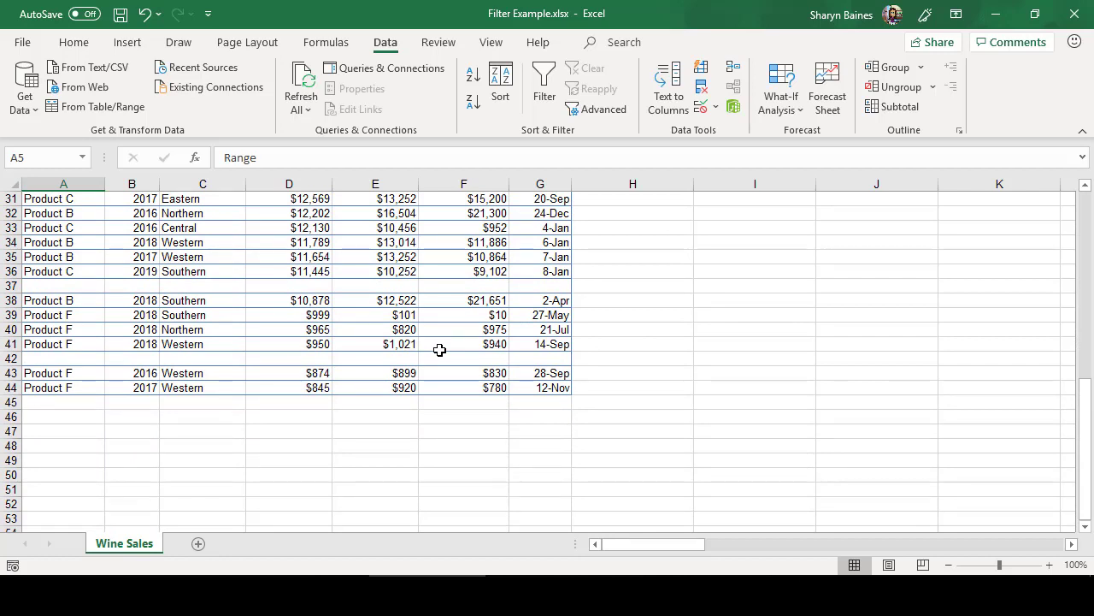
pyautogui.click(11, 286)
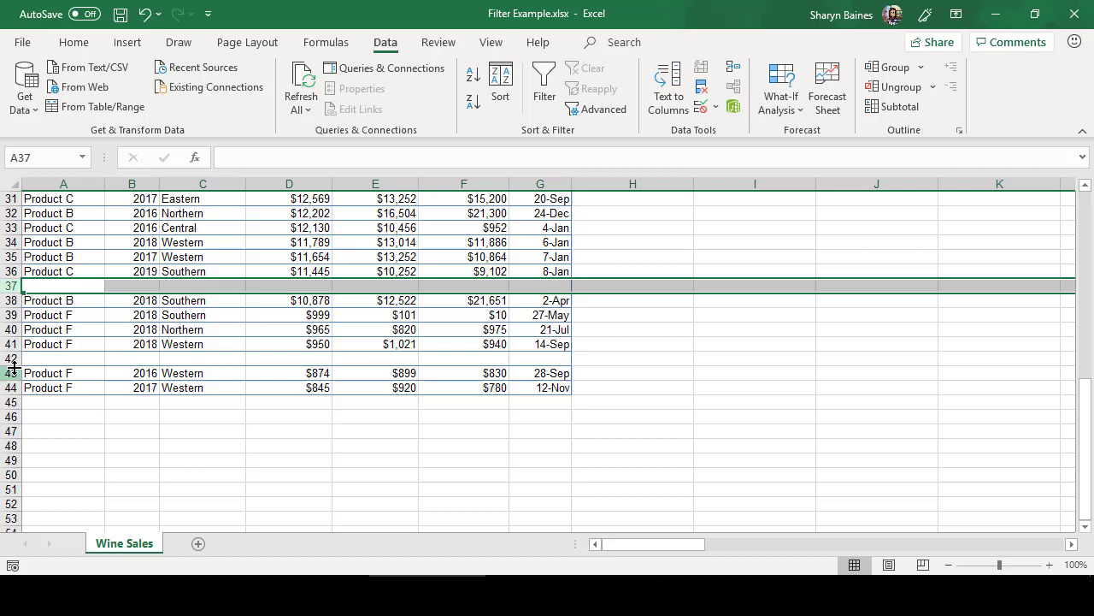
pyautogui.click(9, 358)
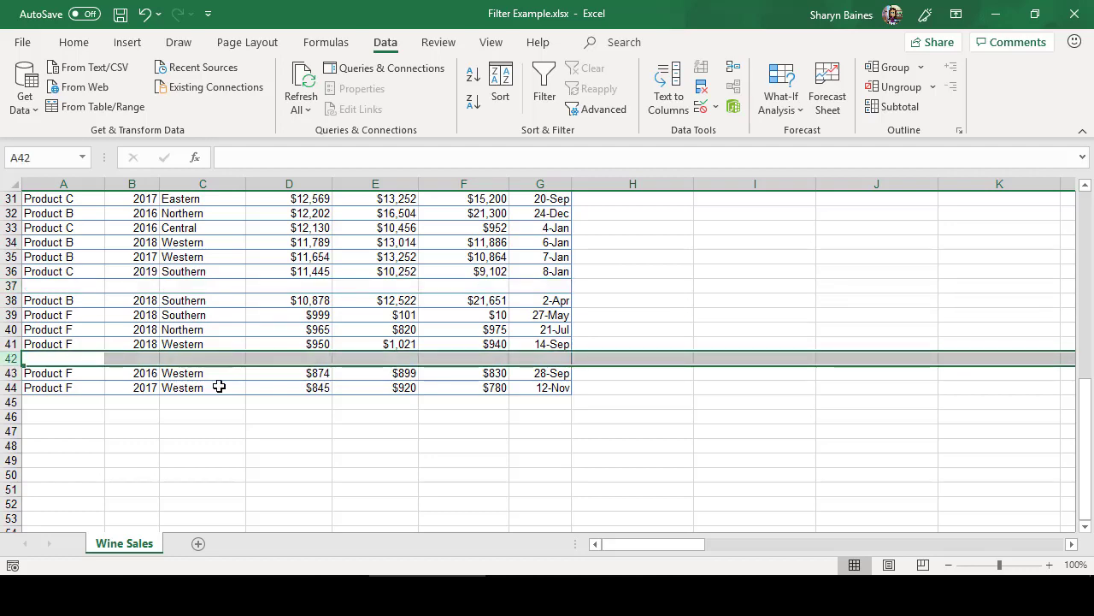
pyautogui.scroll(8, 224, 379)
pyautogui.scroll(2, 226, 379)
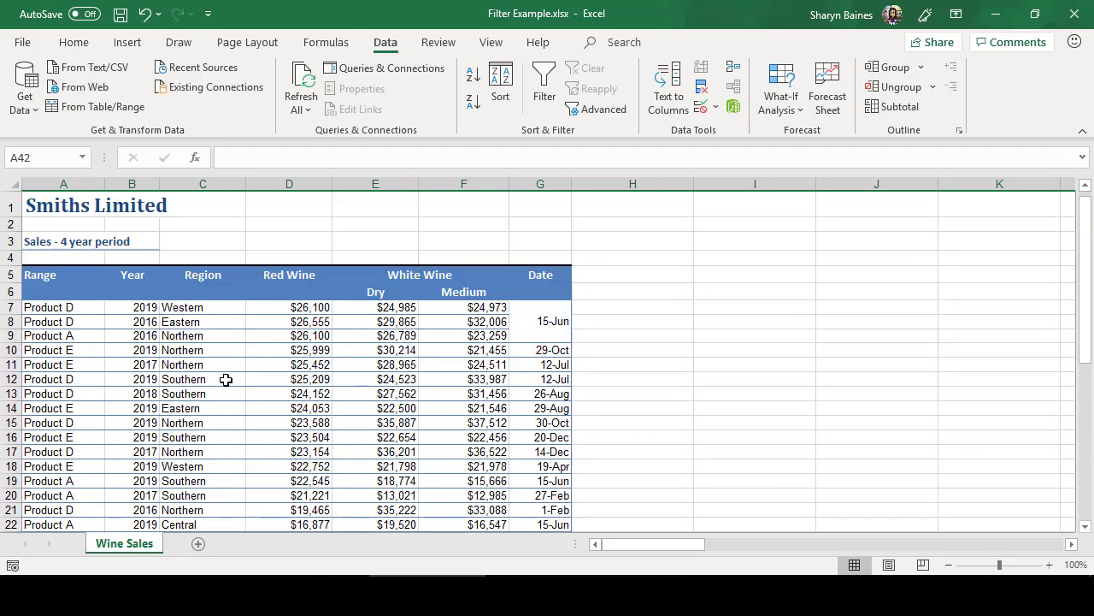
# Turn on AutoFilter from a table cell and filter Region to Central only
pyautogui.click(192, 323)
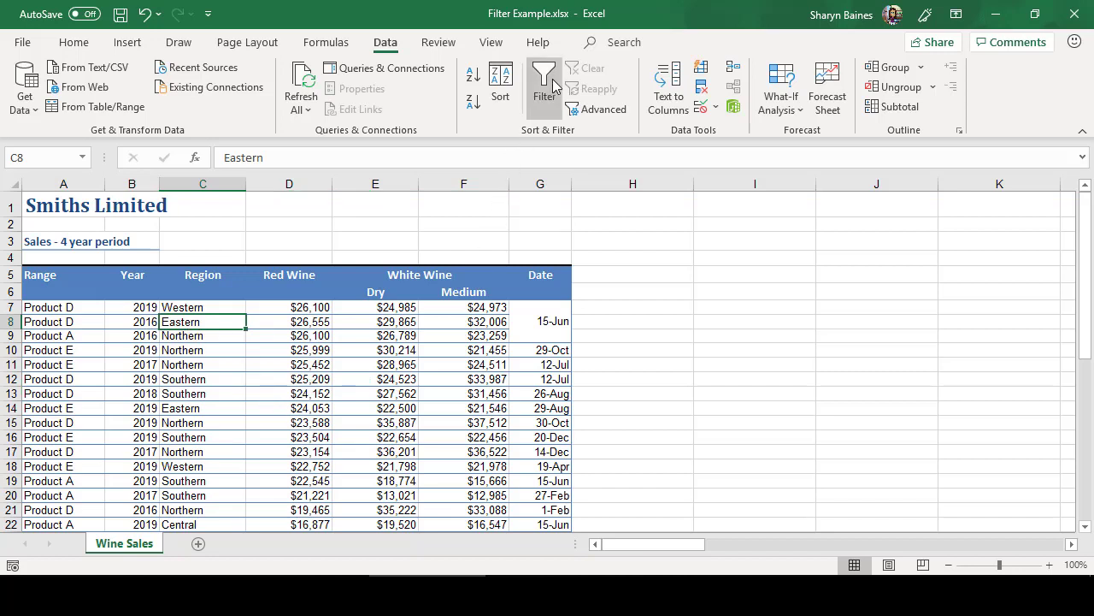
pyautogui.click(549, 83)
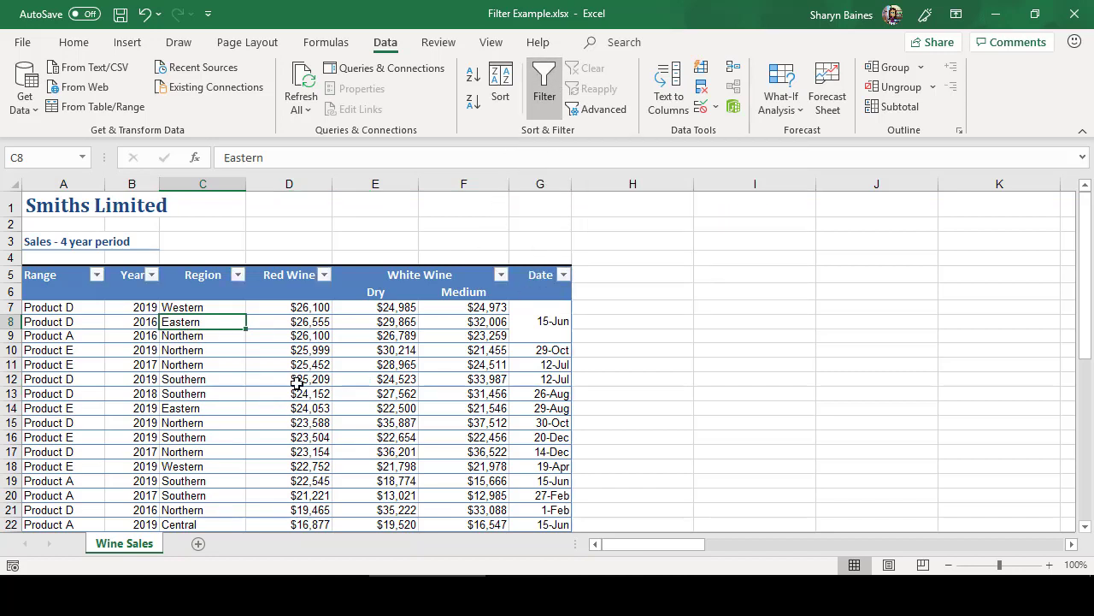
pyautogui.click(239, 275)
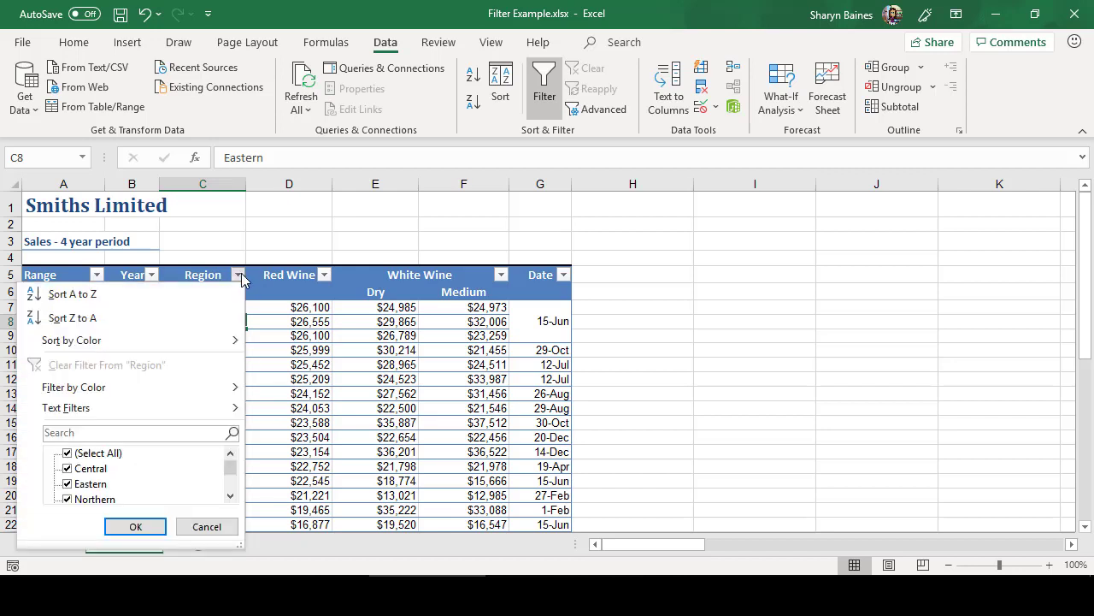
pyautogui.click(68, 453)
pyautogui.click(68, 469)
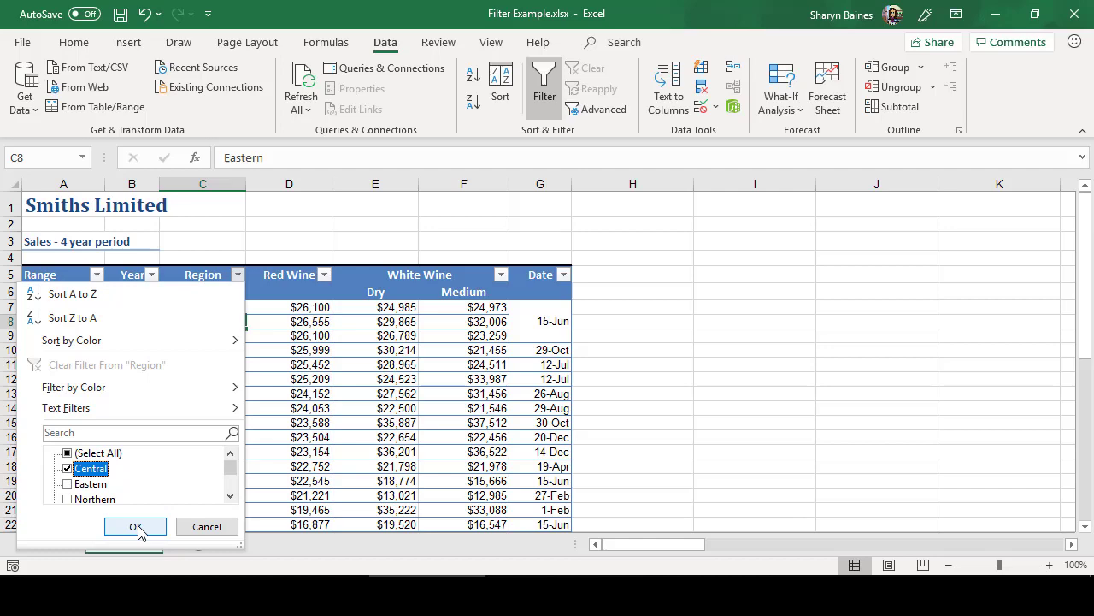
pyautogui.click(135, 527)
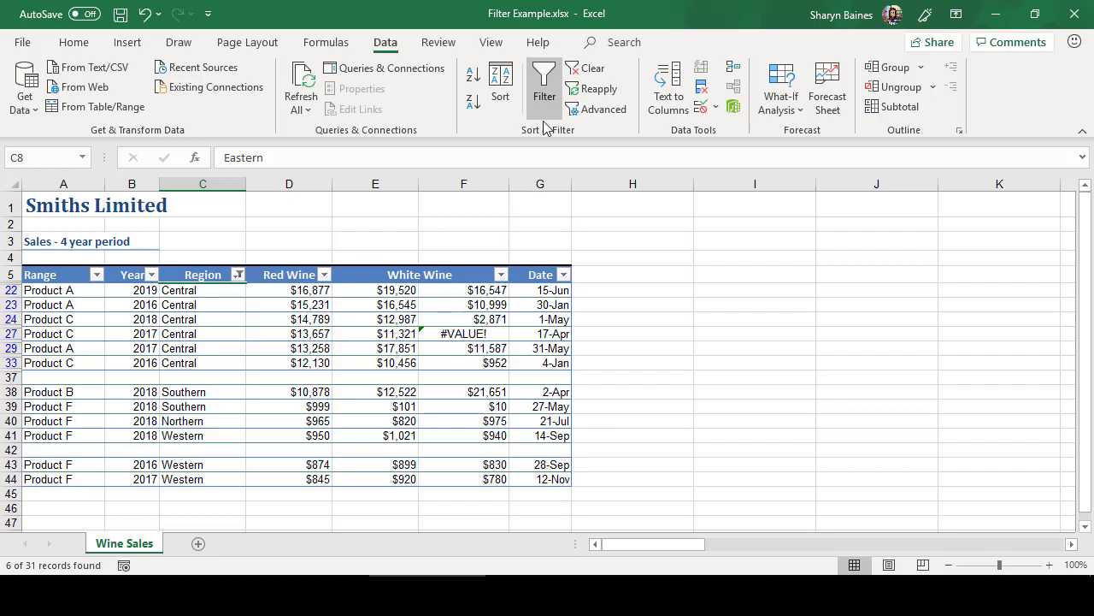
# Clear the filter, switch it off, and reapply AutoFilter to the selected range A5:G44
pyautogui.click(588, 68)
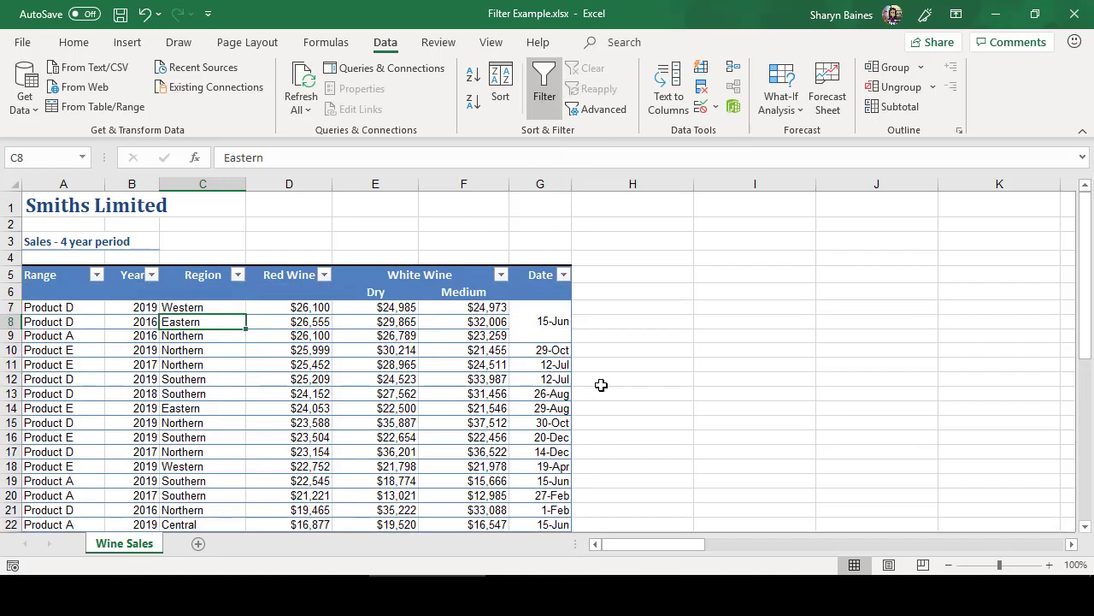
pyautogui.click(544, 90)
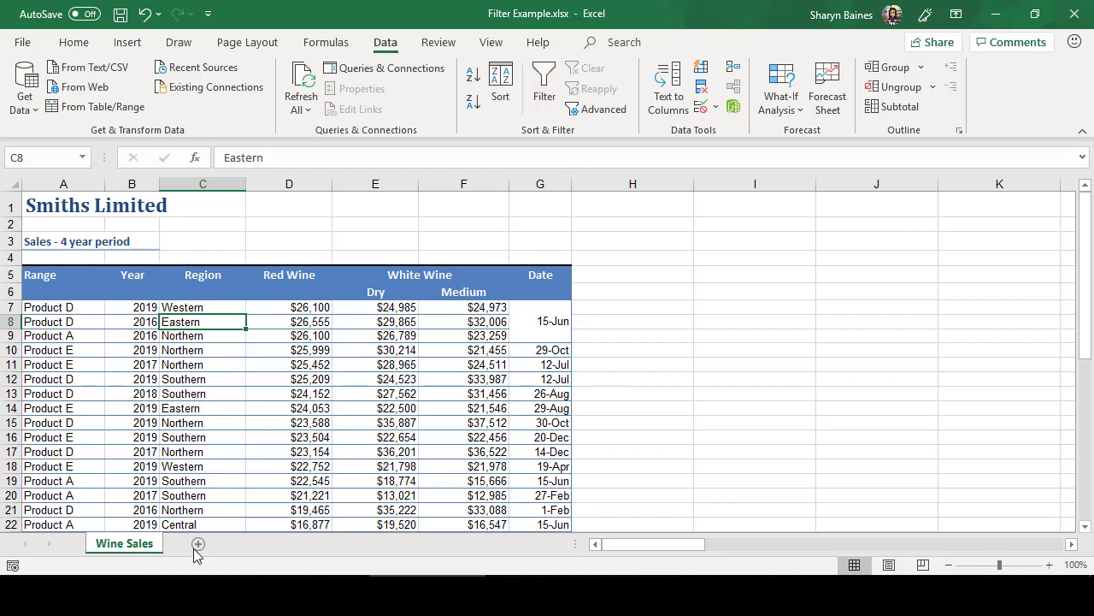
pyautogui.click(56, 274)
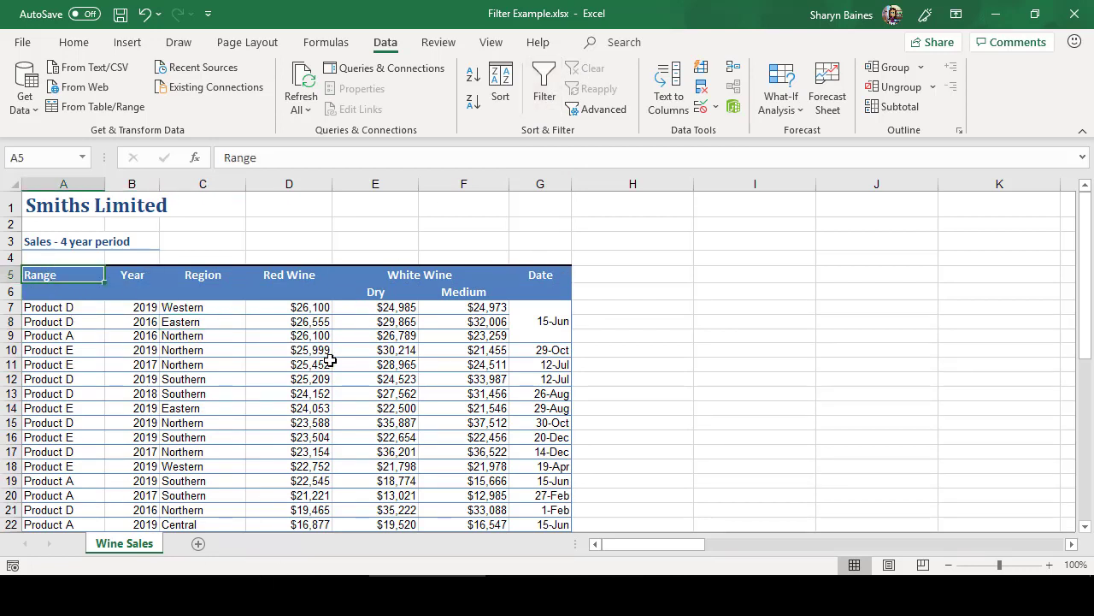
pyautogui.scroll(-8, 371, 360)
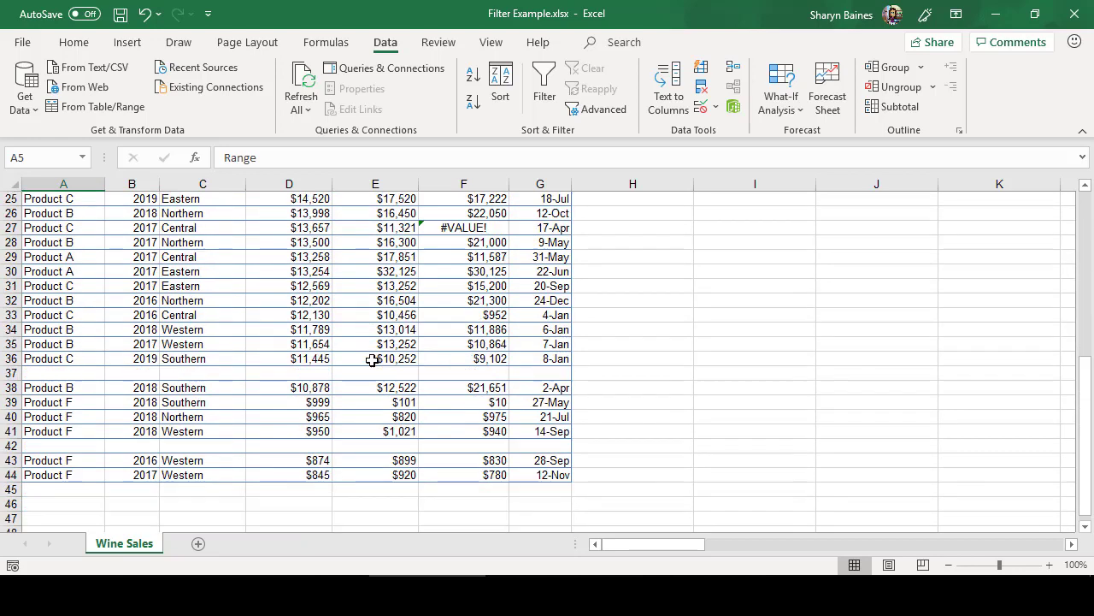
pyautogui.keyDown('shift'); pyautogui.click(556, 477); pyautogui.keyUp('shift')
pyautogui.scroll(8, 542, 430)
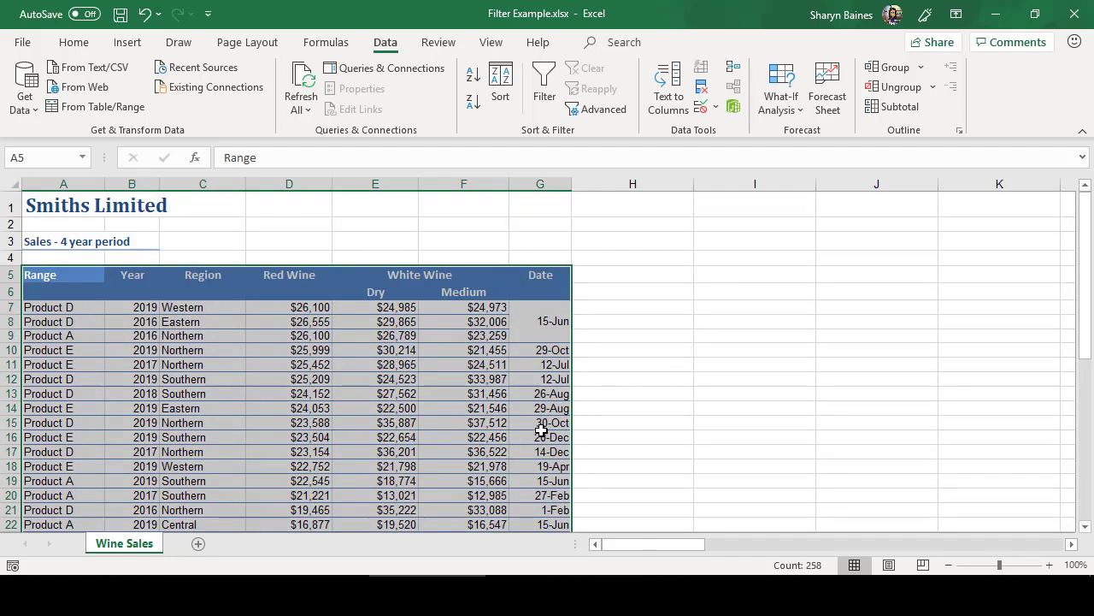
pyautogui.click(545, 86)
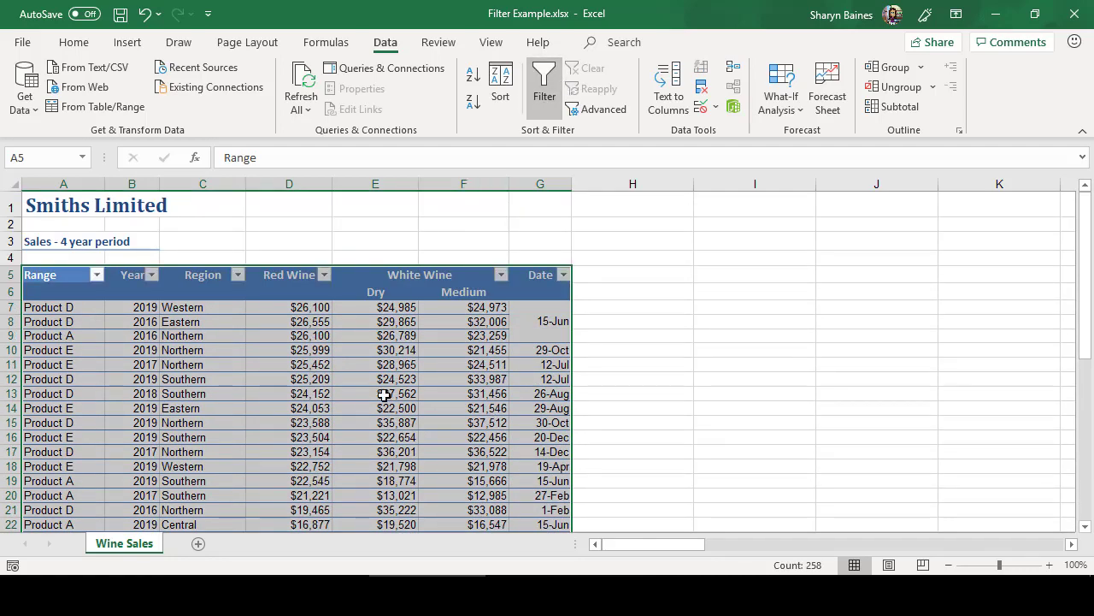
# Filter the Region column to show only Central rows
pyautogui.click(239, 276)
pyautogui.click(68, 454)
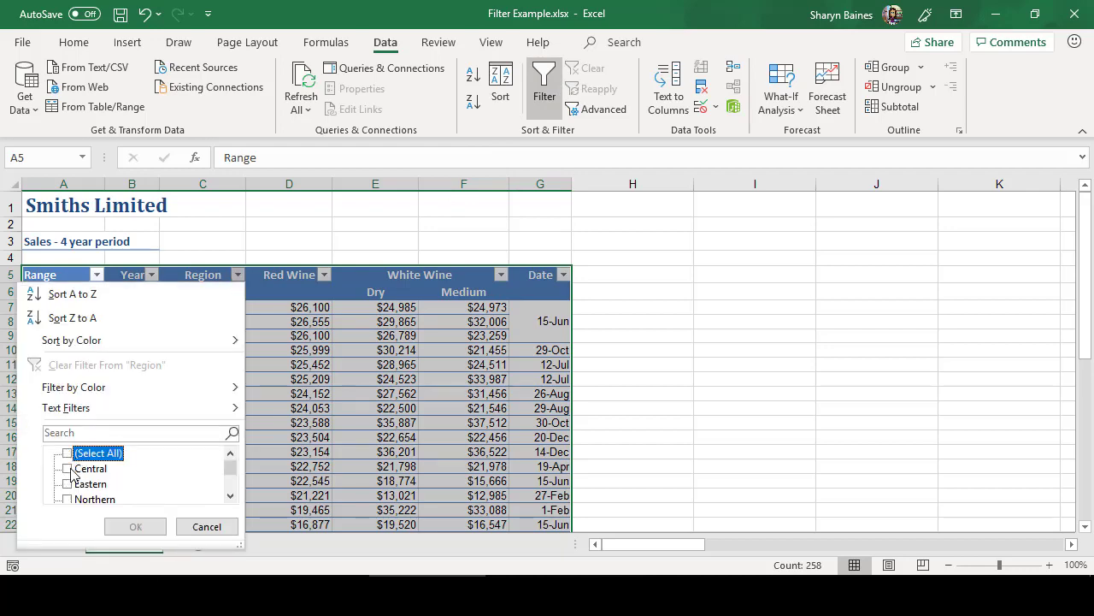
pyautogui.click(69, 469)
pyautogui.click(142, 526)
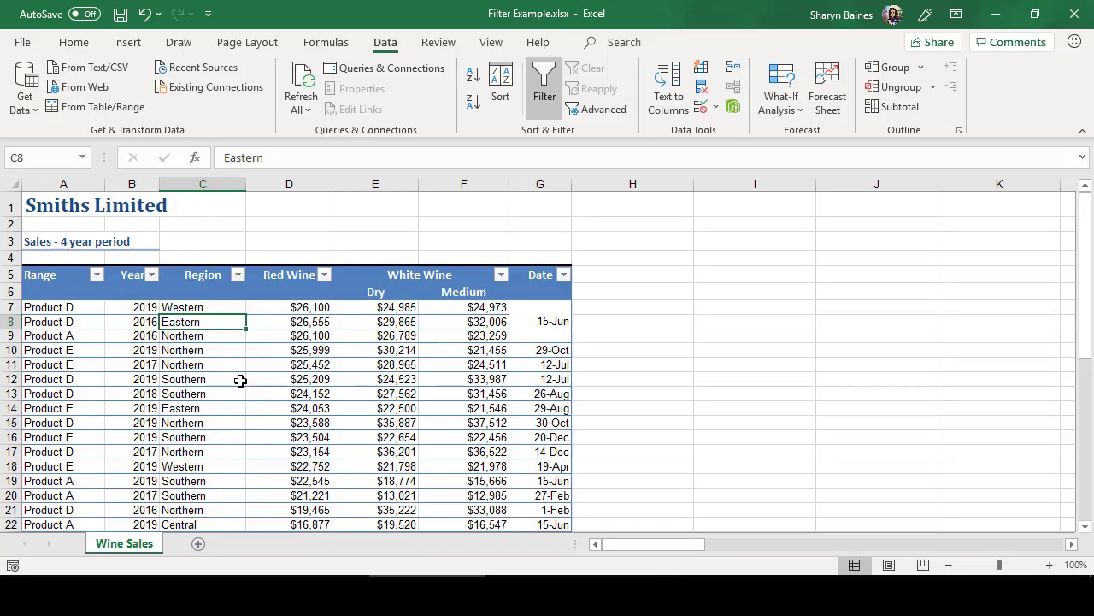
# Select the merged White Wine heading and inspect its filter list without changing it
pyautogui.click(363, 275)
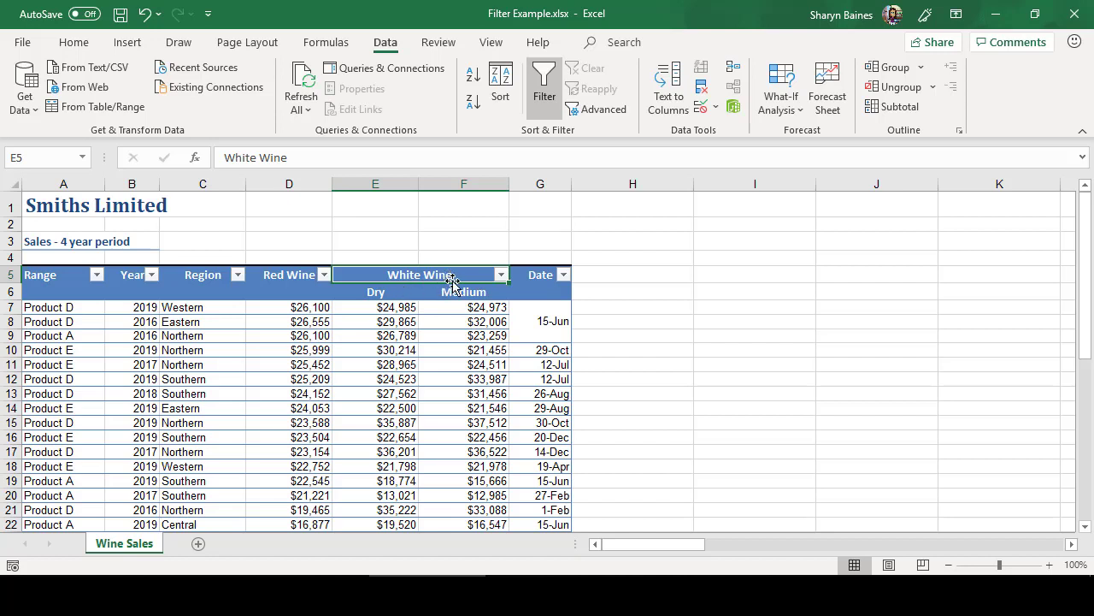
pyautogui.click(500, 275)
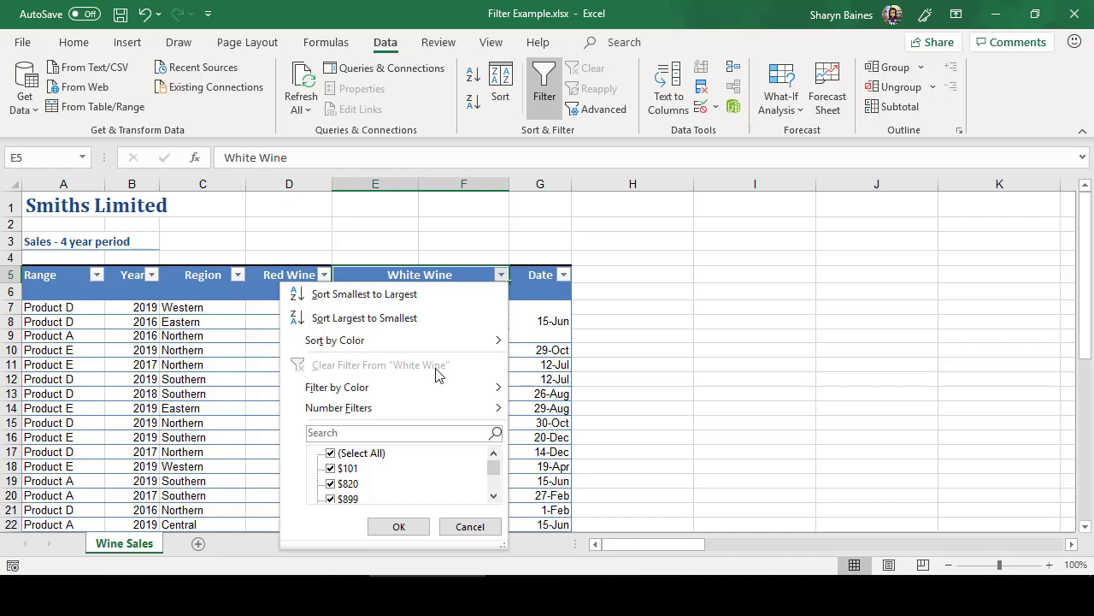
pyautogui.click(502, 276)
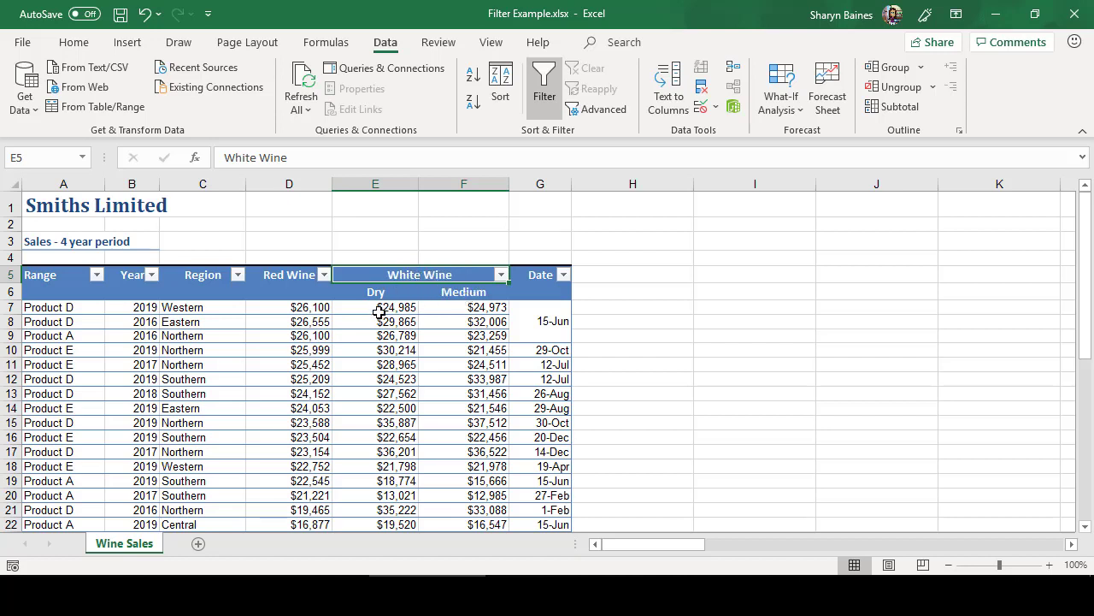
# Turn filtering off, move White Wine up to row 4, delete empty row 6, and select header row 5
pyautogui.click(544, 83)
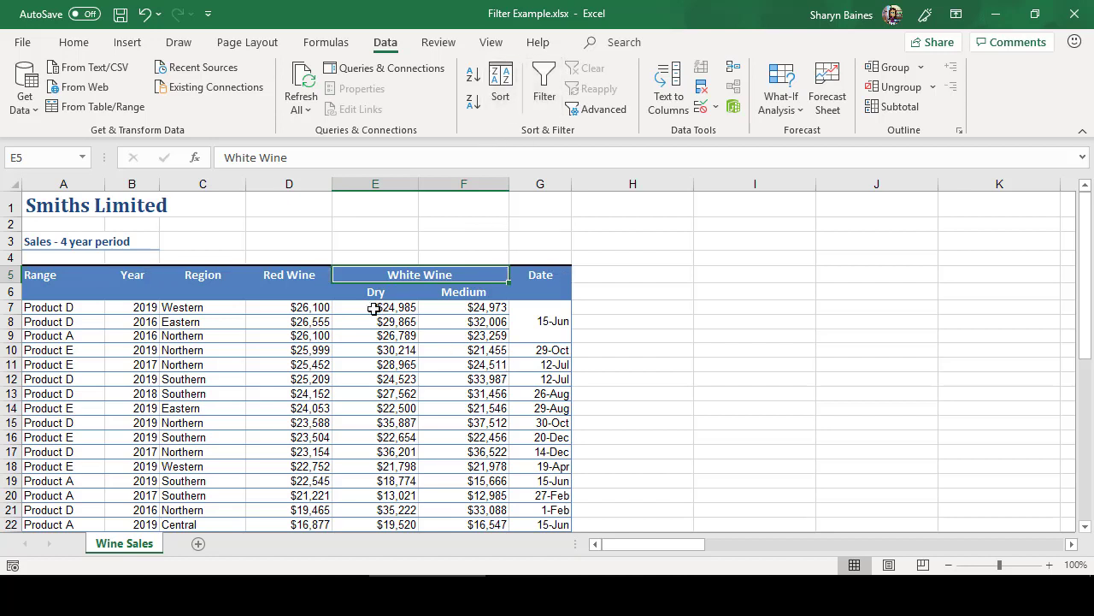
pyautogui.moveTo(362, 268); pyautogui.dragTo(444, 275)
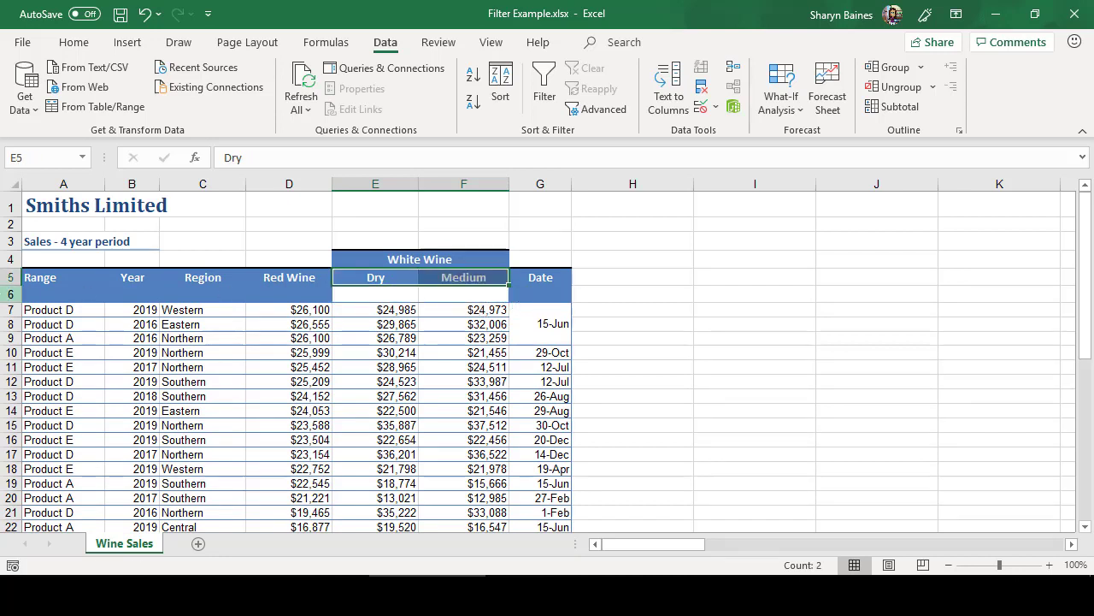
pyautogui.click(14, 294)
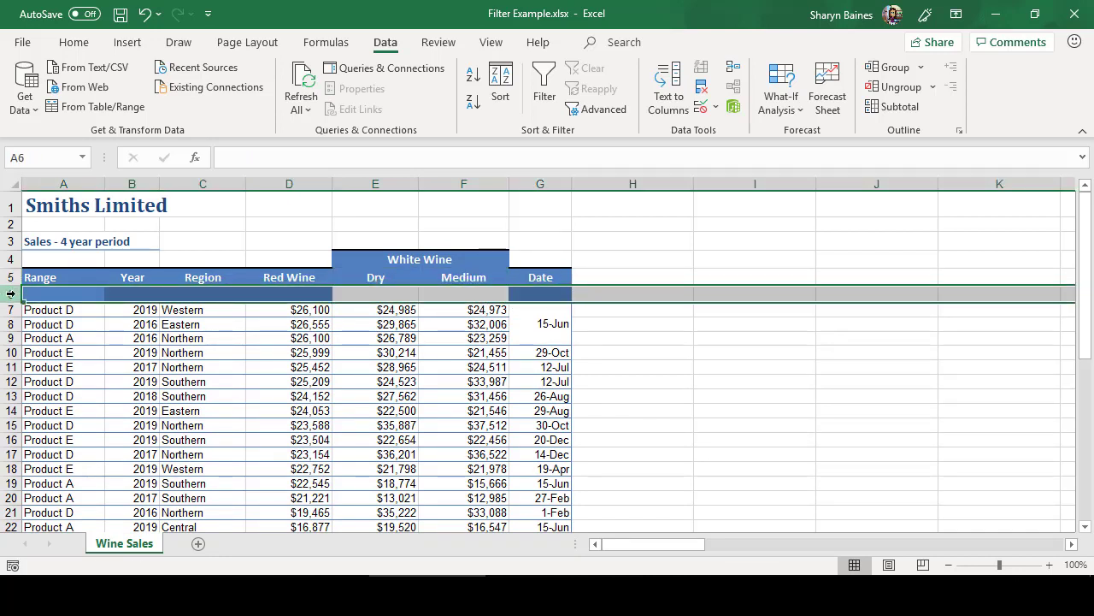
pyautogui.rightClick(13, 294)
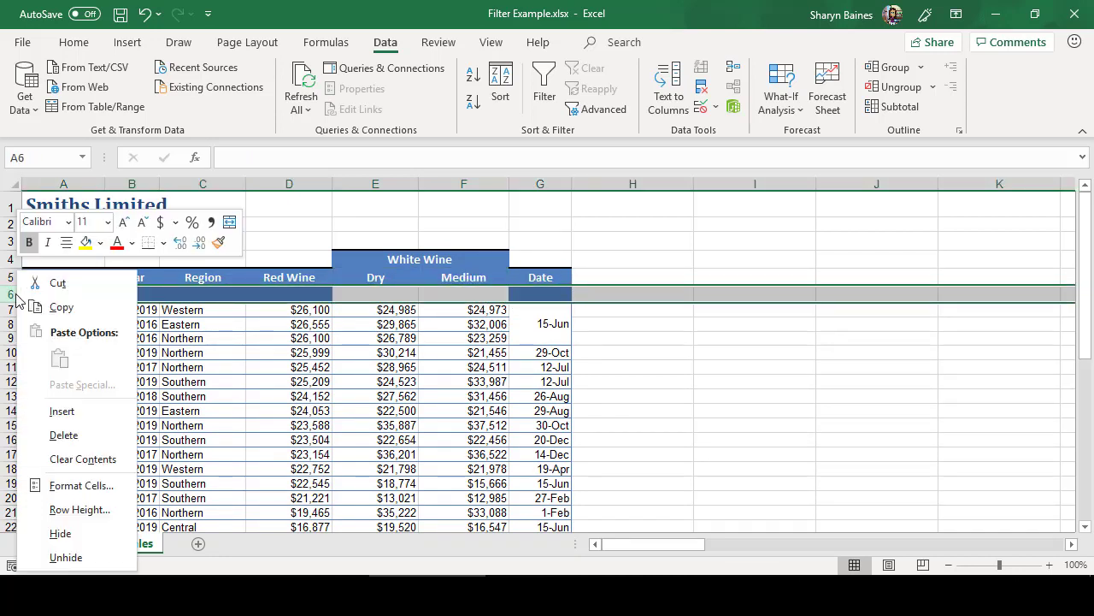
pyautogui.click(65, 435)
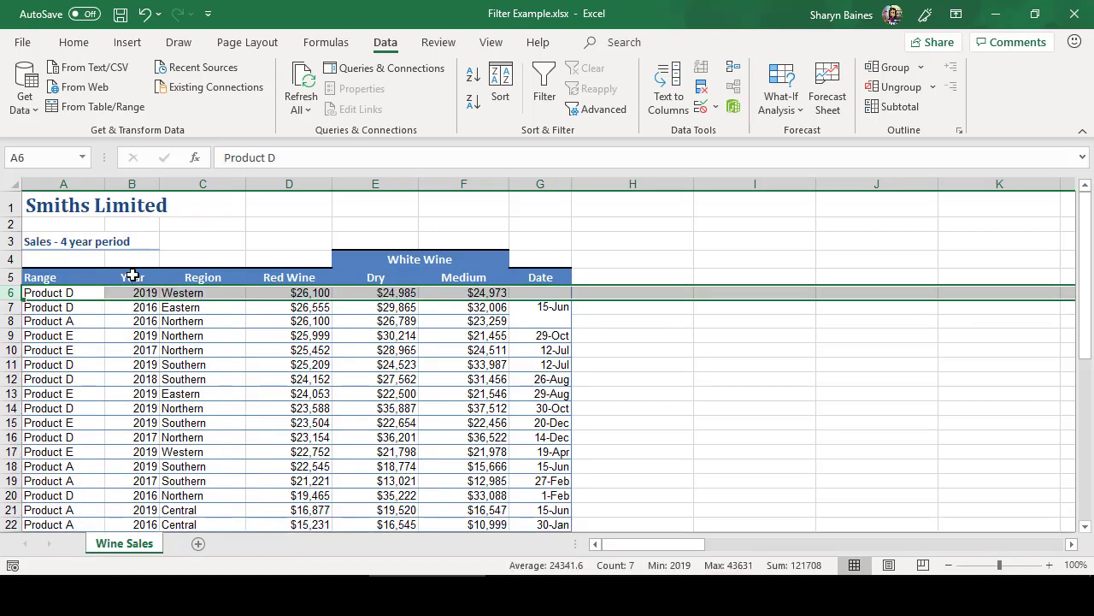
pyautogui.moveTo(71, 275); pyautogui.dragTo(542, 279)
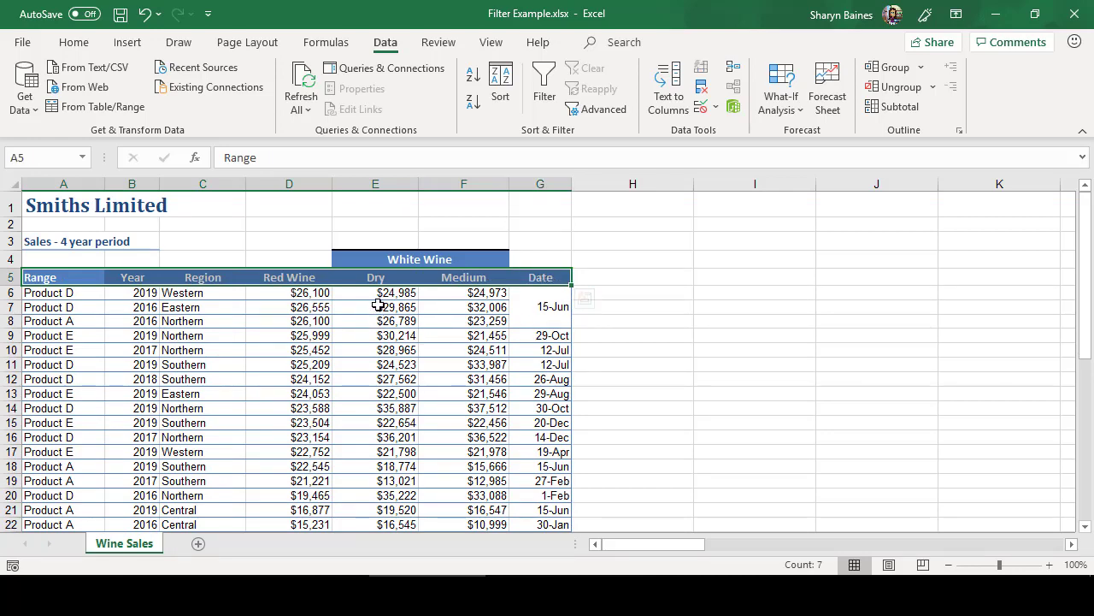
# Select the table A5:G43 and turn on AutoFilter
pyautogui.click(78, 276)
pyautogui.scroll(-9, 296, 384)
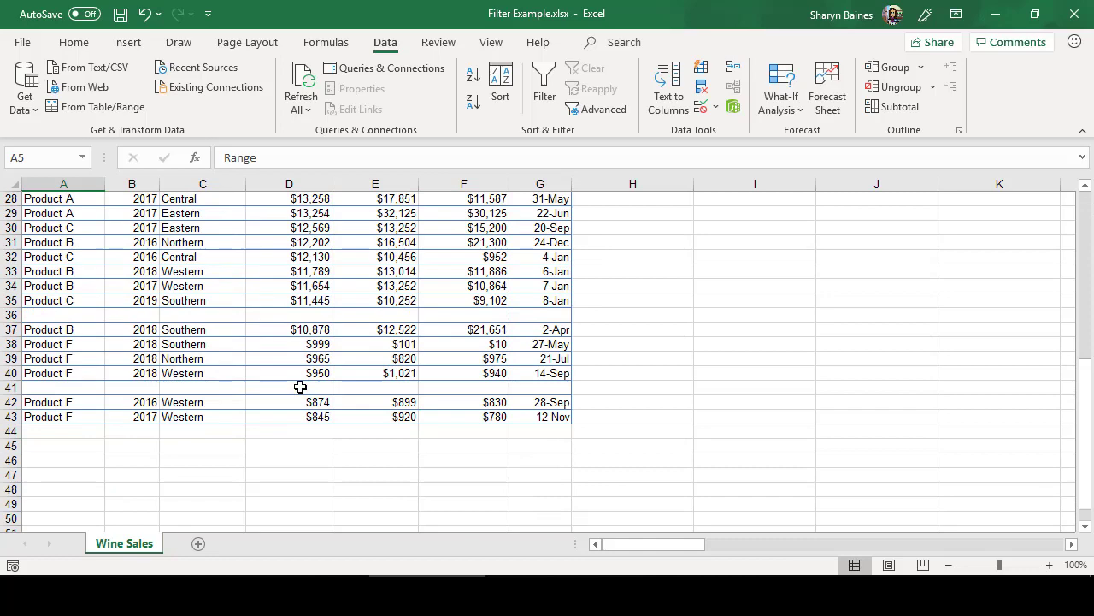
pyautogui.keyDown('shift'); pyautogui.click(560, 417); pyautogui.keyUp('shift')
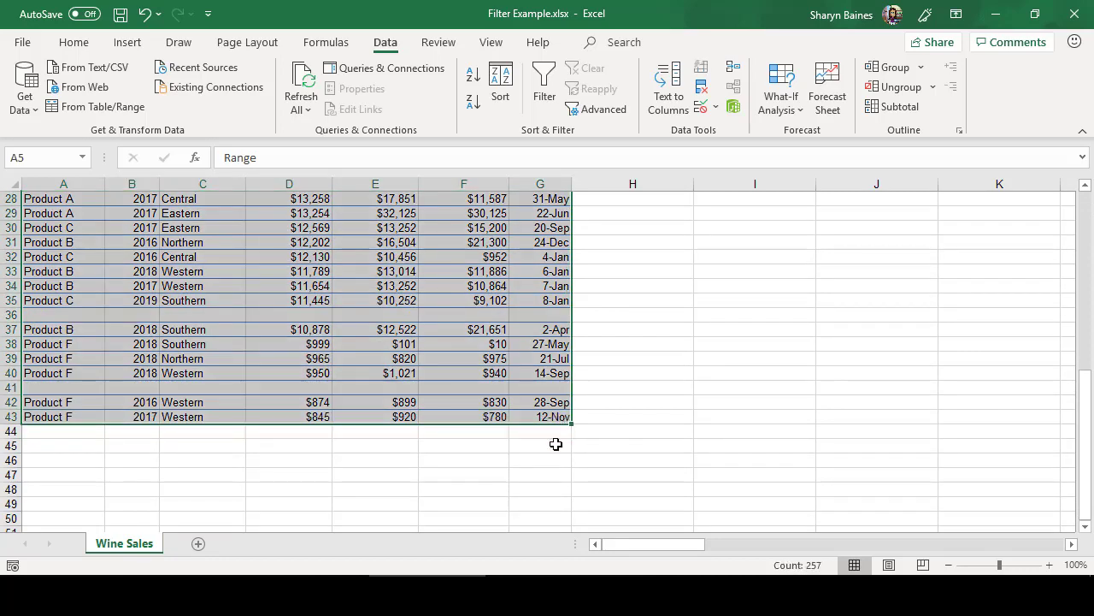
pyautogui.scroll(9, 556, 442)
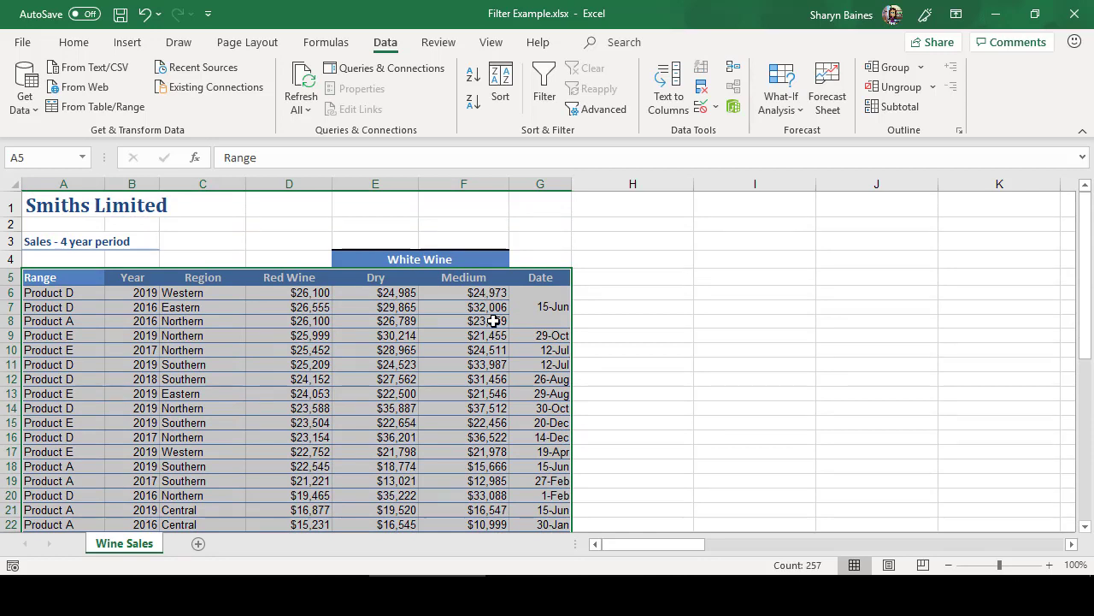
pyautogui.click(546, 83)
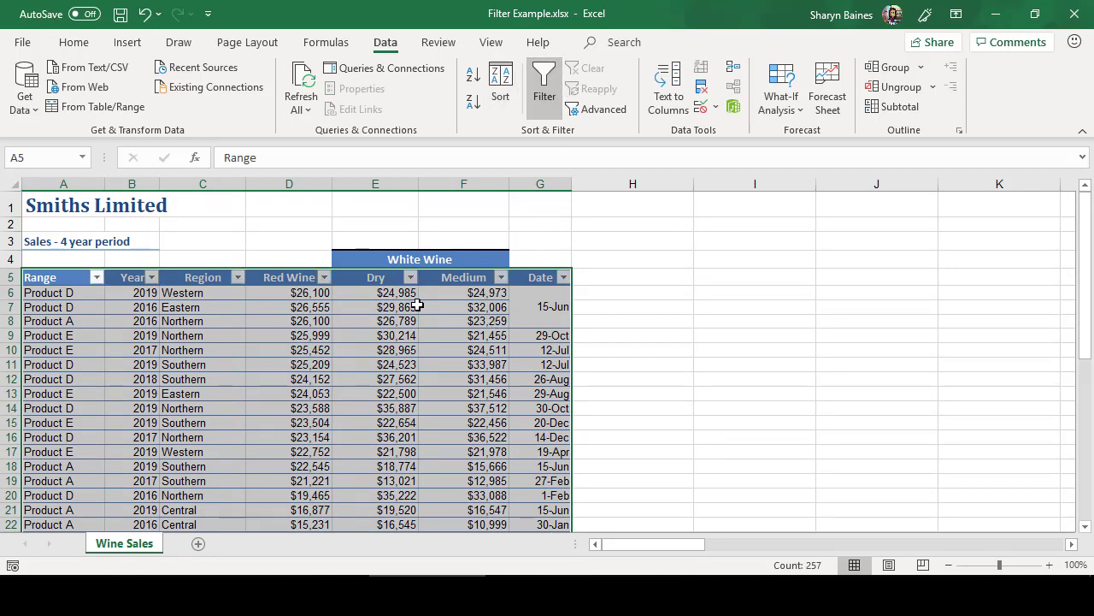
# Check the Dry and Medium filter lists without changing them, then deselect to F11
pyautogui.click(410, 277)
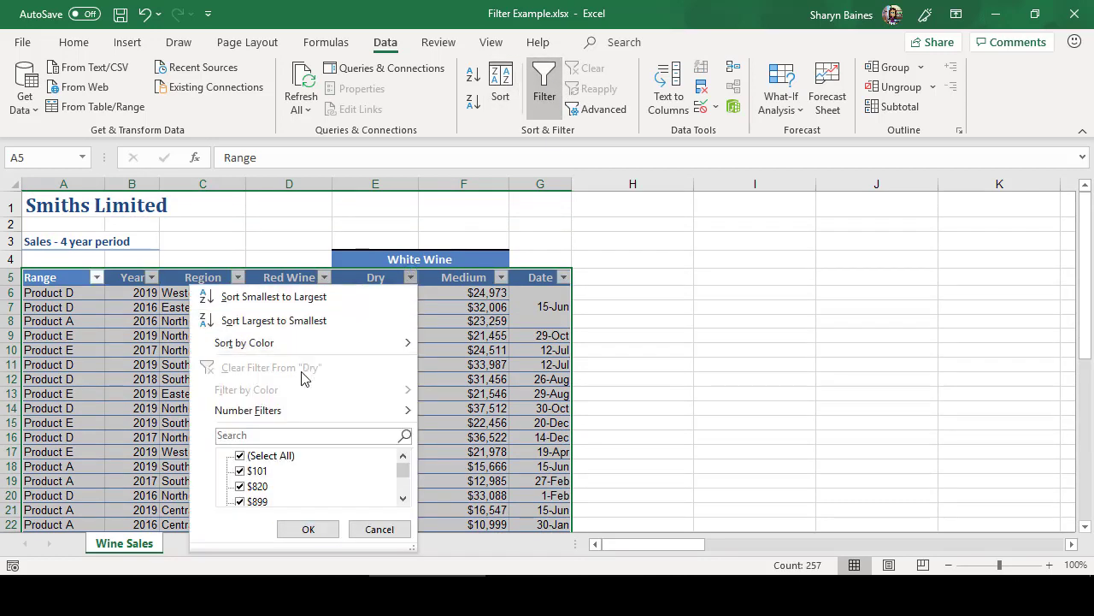
pyautogui.click(411, 277)
pyautogui.click(501, 277)
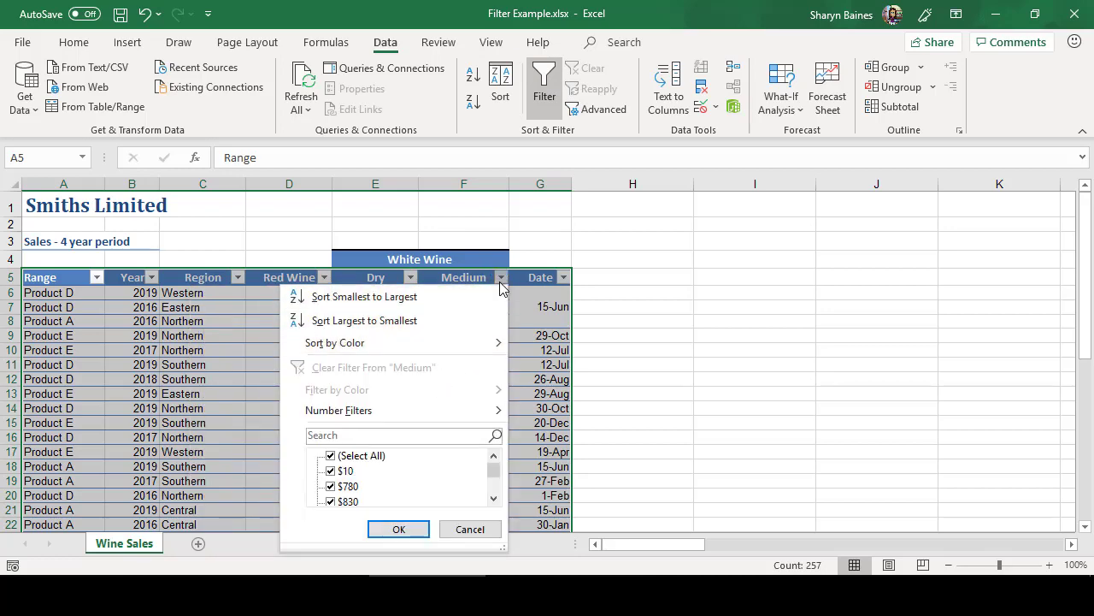
pyautogui.click(501, 277)
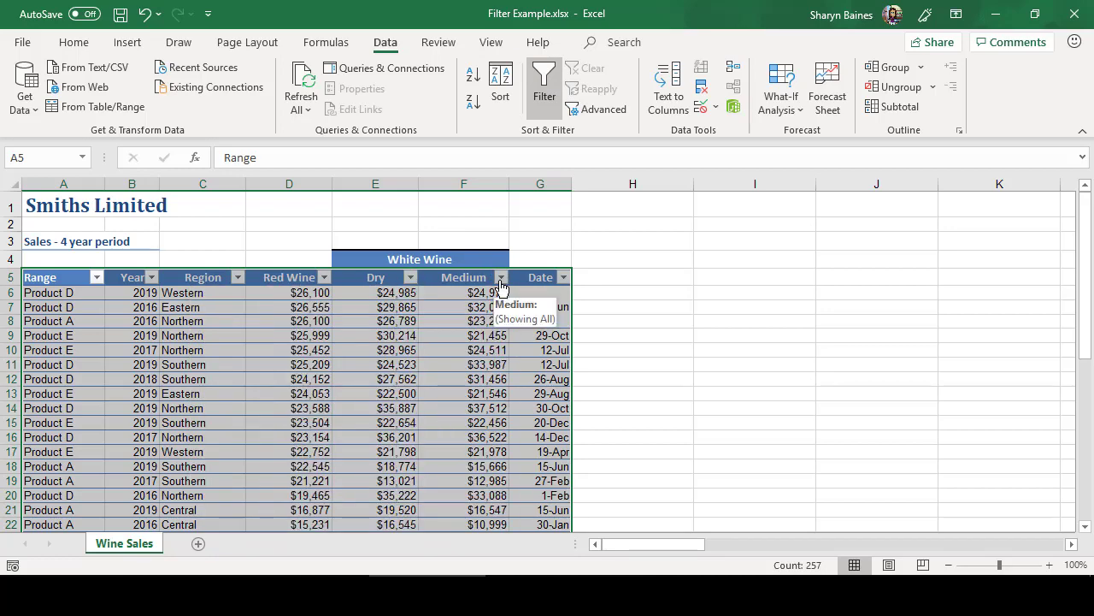
pyautogui.click(444, 363)
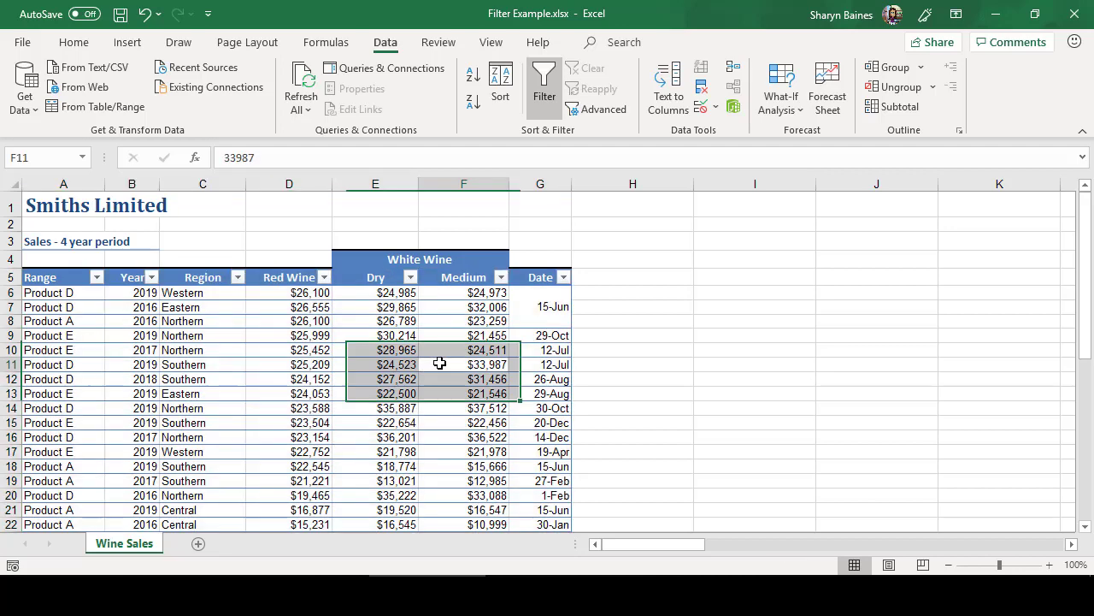
# Inspect the merged date cell G6 and the merged White Wine heading
pyautogui.click(552, 315)
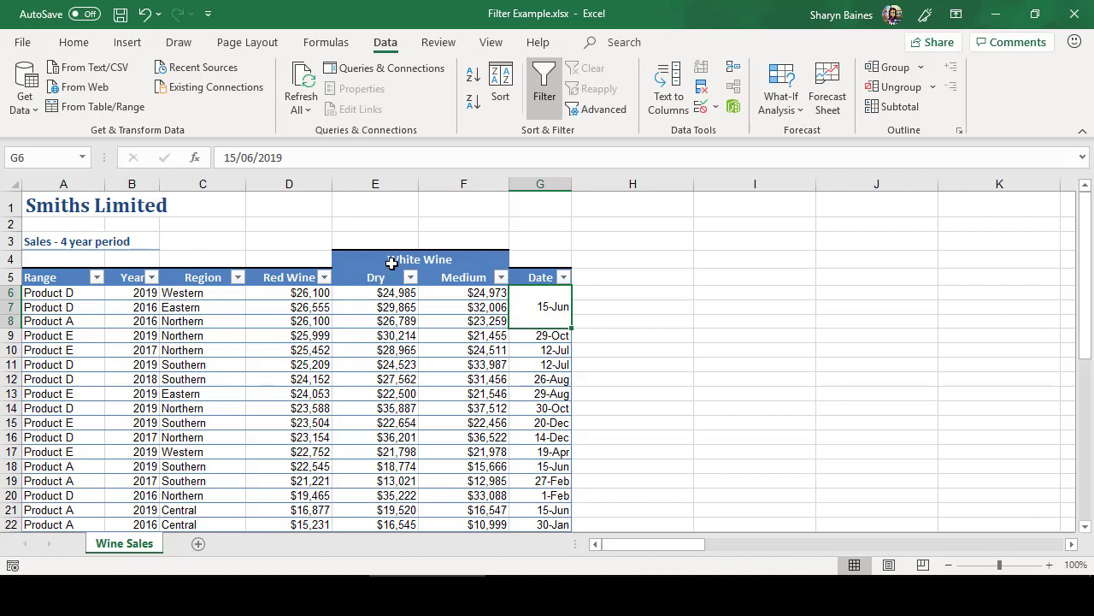
pyautogui.click(446, 260)
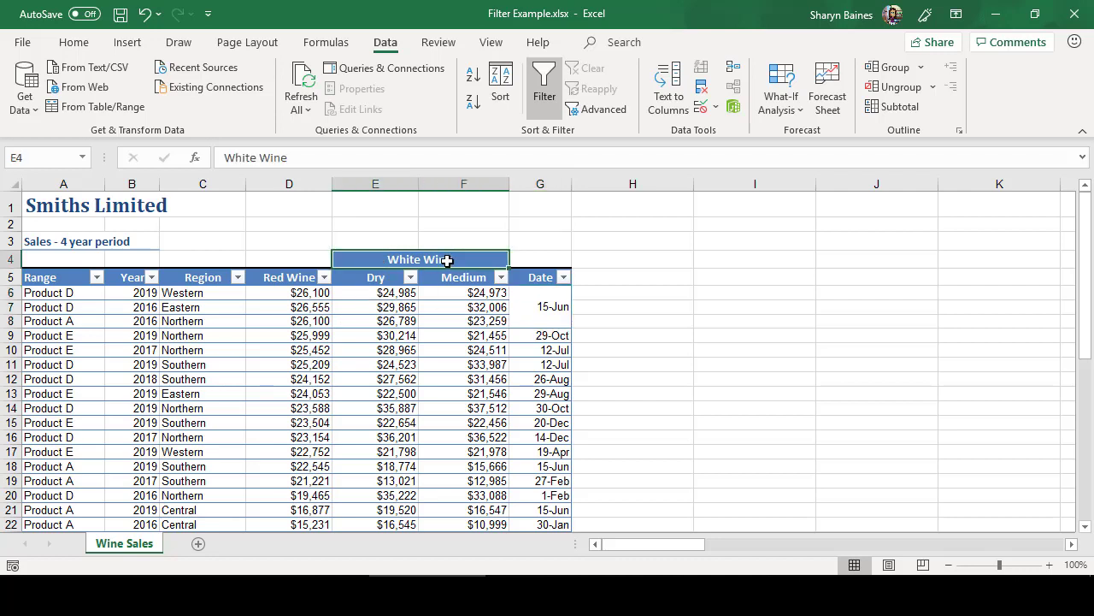
pyautogui.click(527, 313)
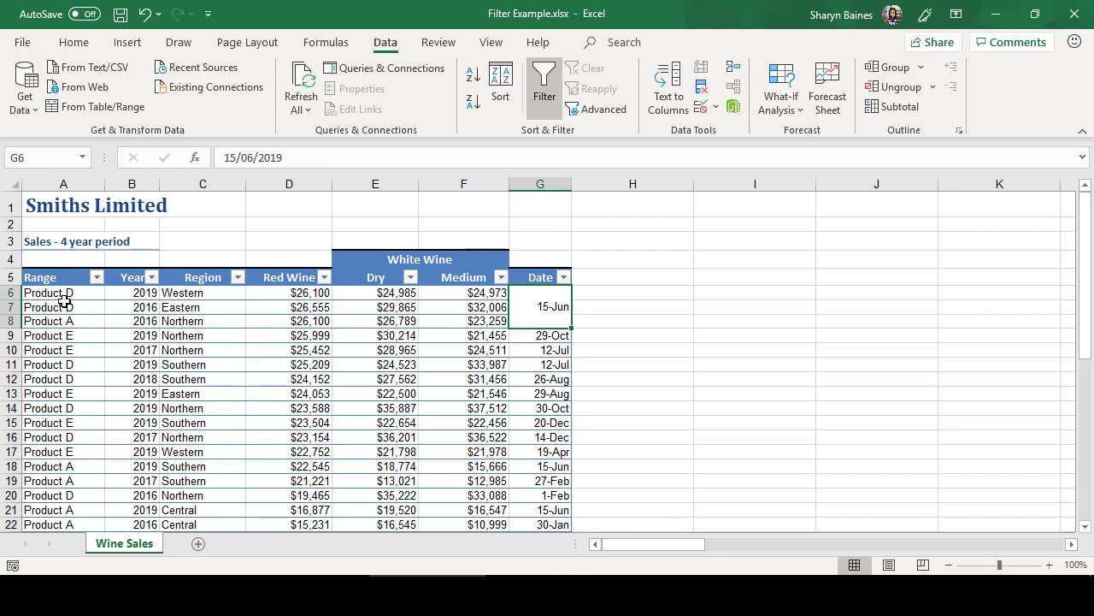
# Colour the Range entries A6:A8 red with Font Color, then select G6:G8
pyautogui.moveTo(67, 295); pyautogui.dragTo(74, 321)
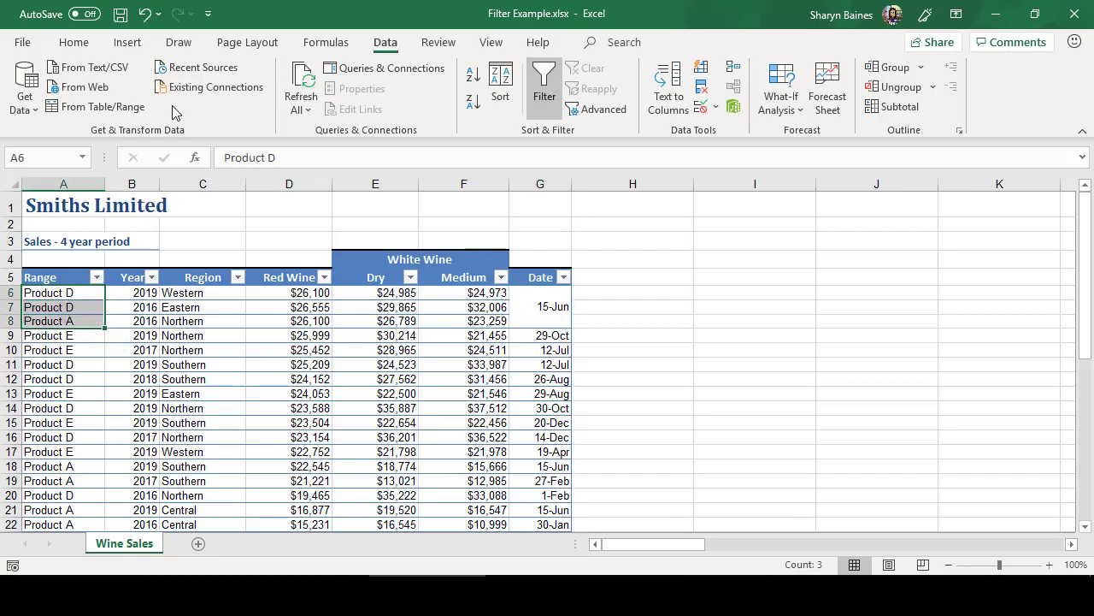
pyautogui.click(74, 42)
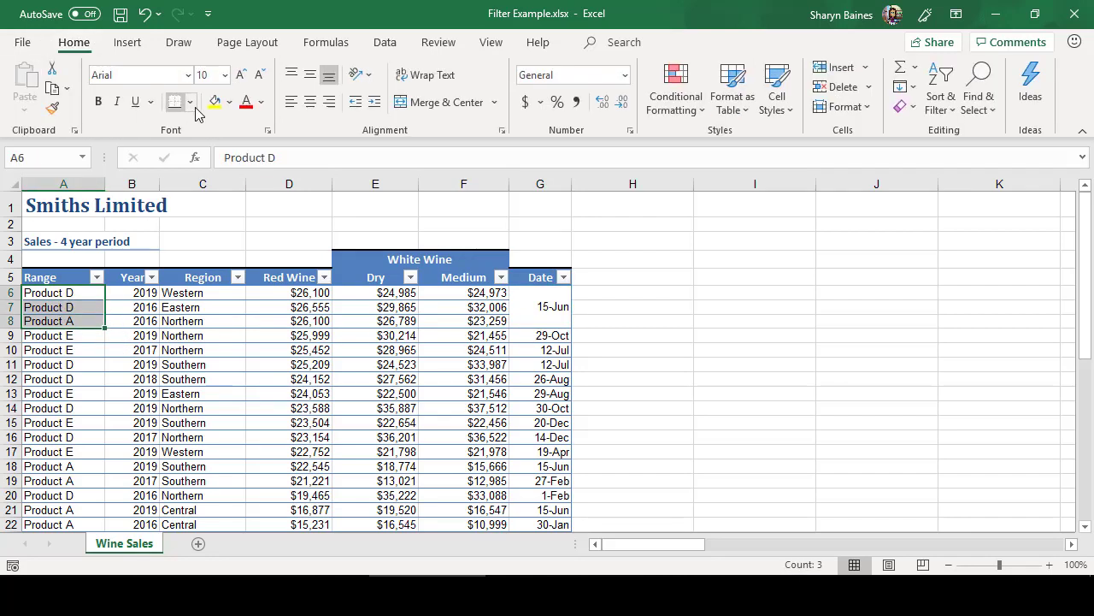
pyautogui.click(245, 101)
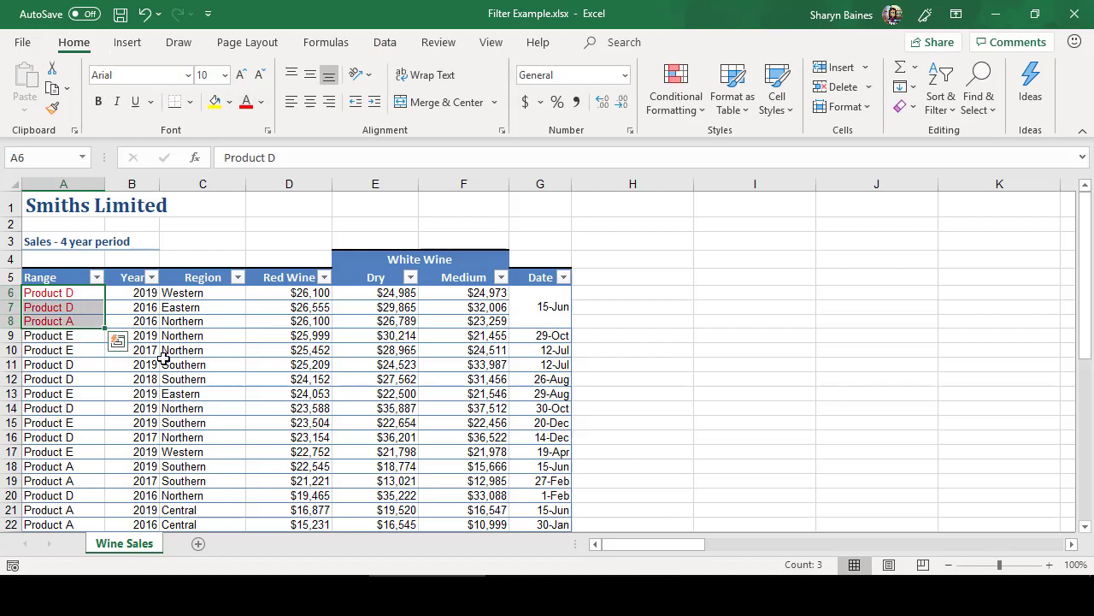
pyautogui.click(534, 310)
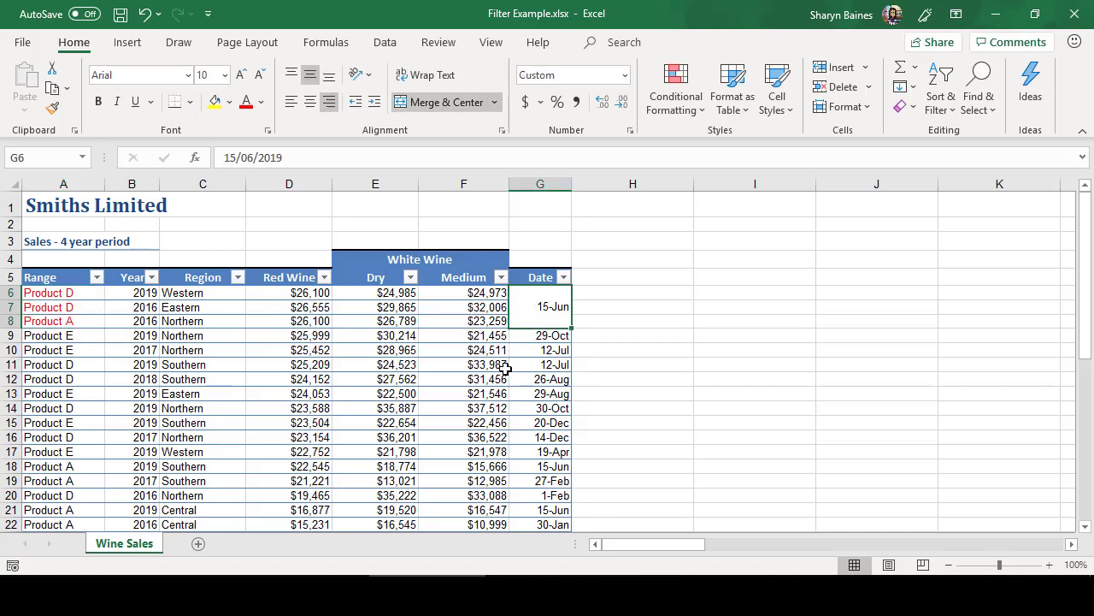
pyautogui.click(564, 279)
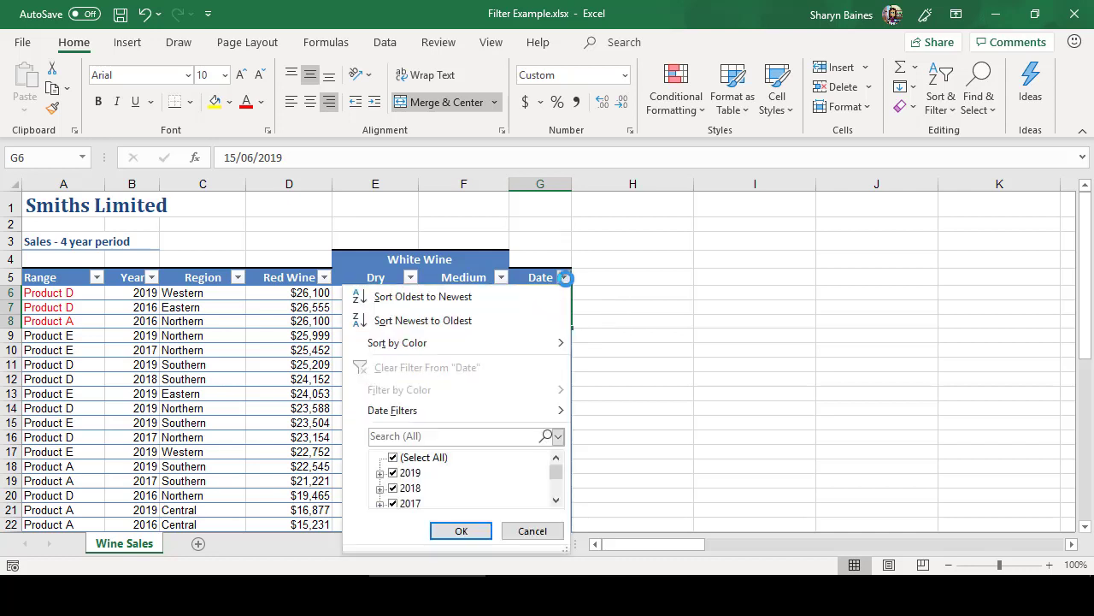
pyautogui.click(454, 431)
pyautogui.write('15')
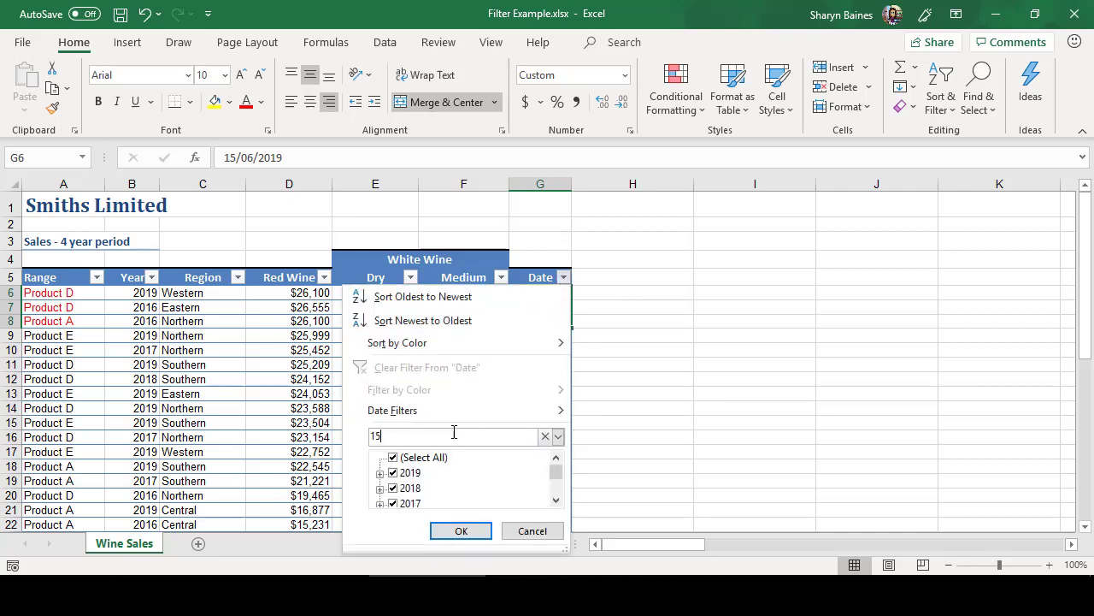
pyautogui.moveTo(555, 478); pyautogui.dragTo(557, 483)
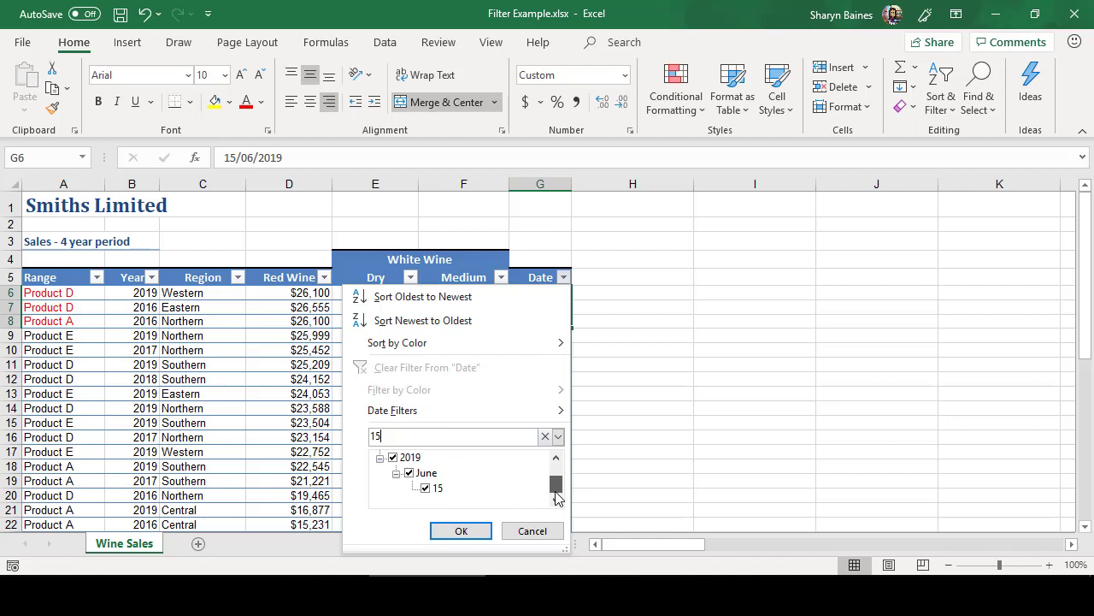
pyautogui.click(476, 535)
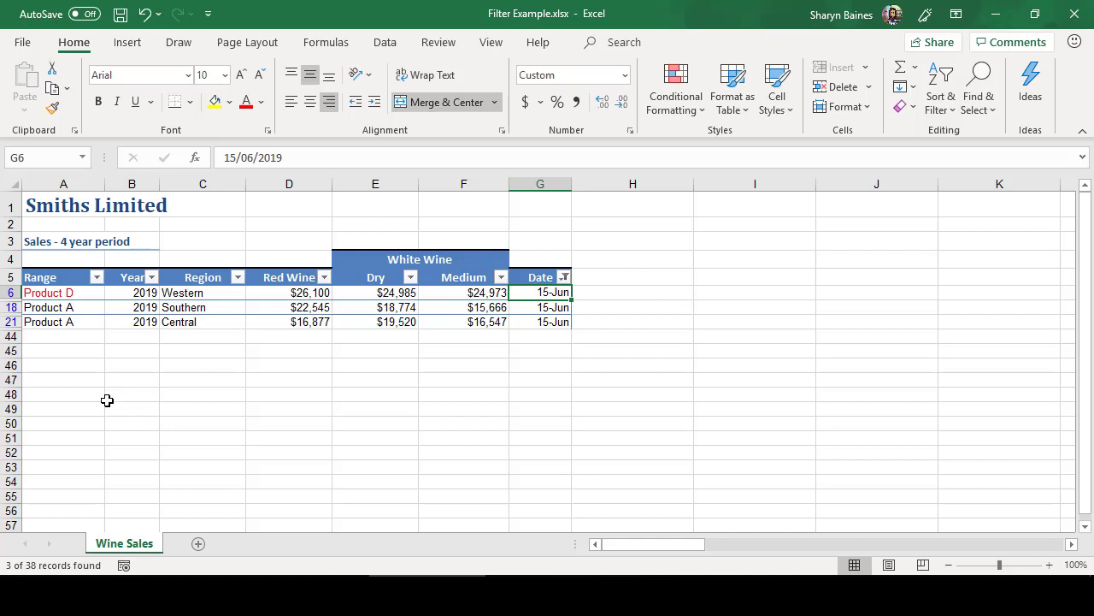
pyautogui.click(564, 277)
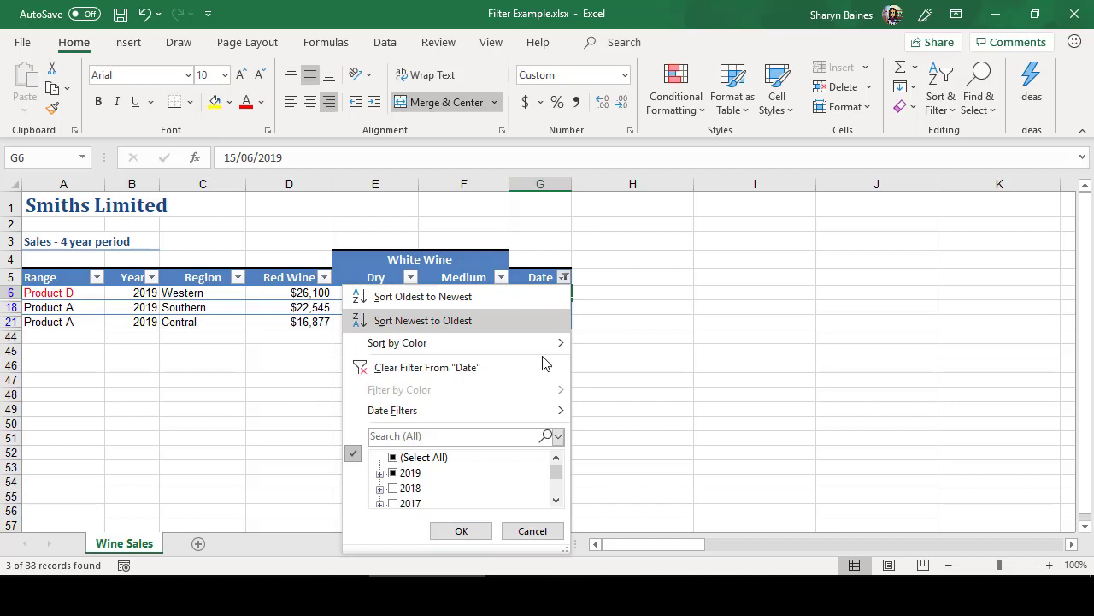
pyautogui.click(443, 371)
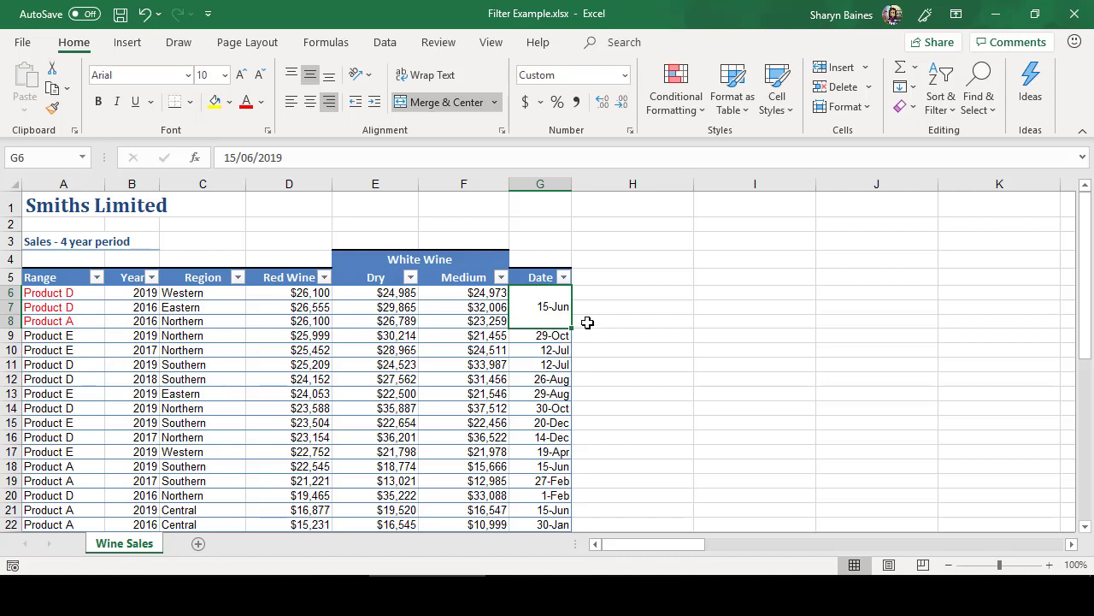
# Unmerge the date cells G6:G8 and select G6
pyautogui.click(494, 102)
pyautogui.click(472, 196)
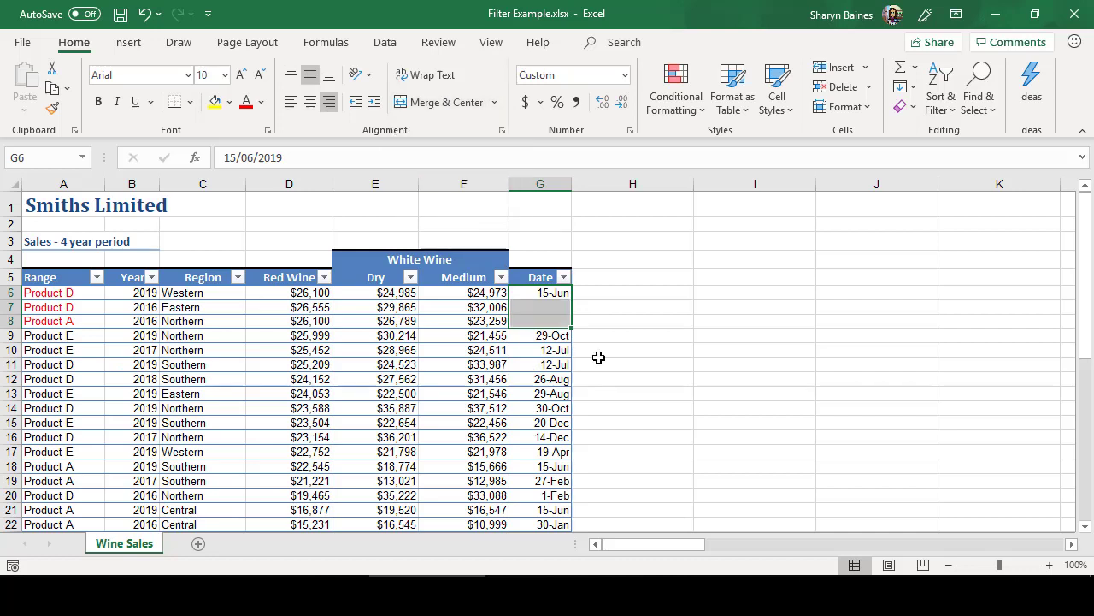
pyautogui.click(551, 292)
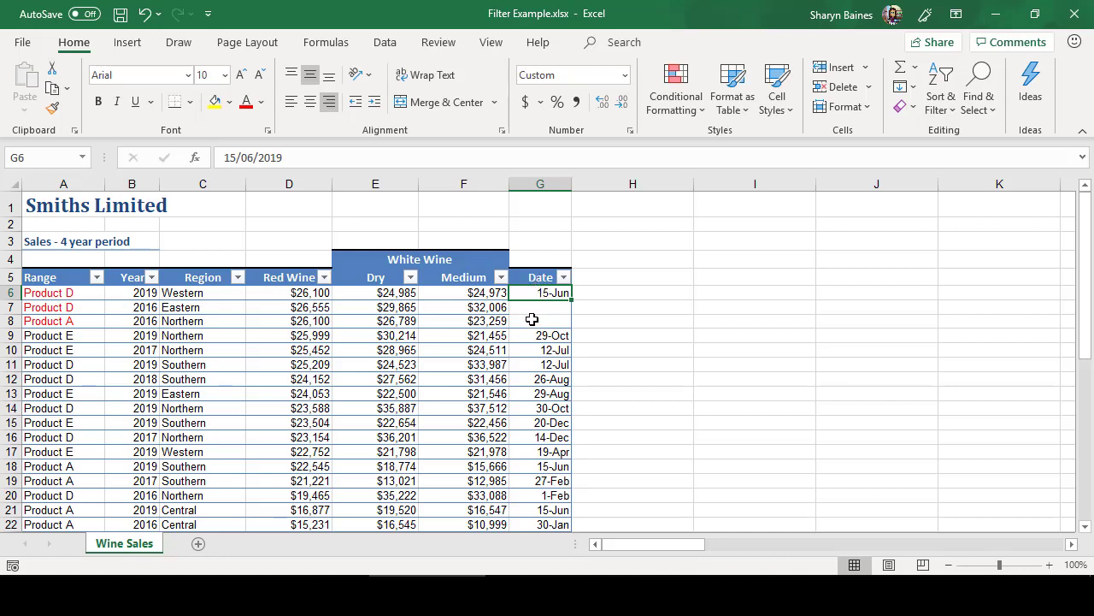
# Fill 15-Jun from G6 down to G8 using Copy Cells
pyautogui.moveTo(570, 301); pyautogui.dragTo(568, 328)
pyautogui.click(588, 340)
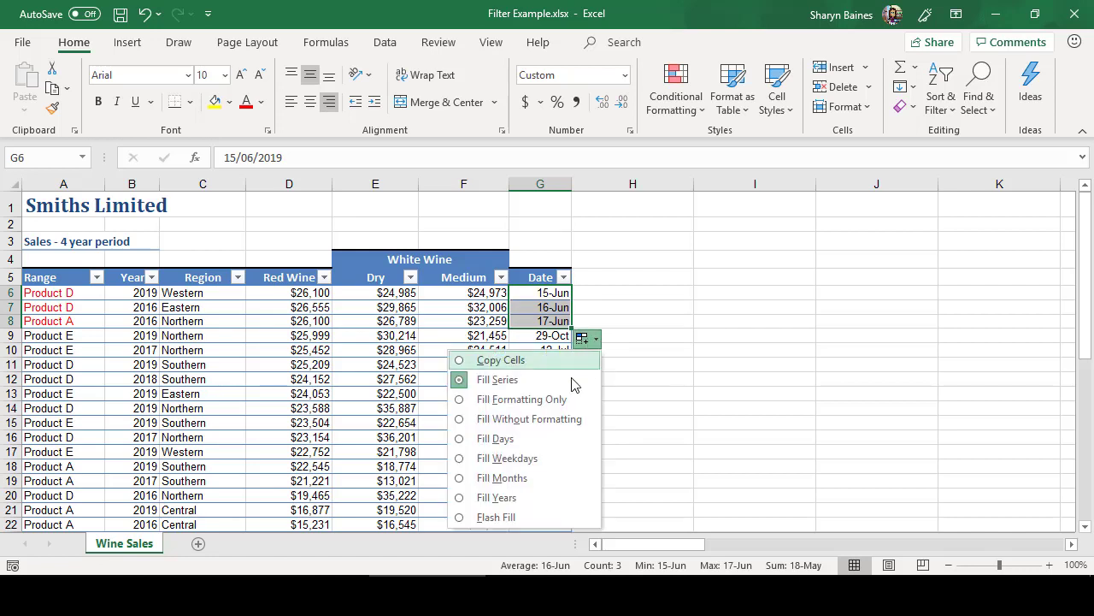
pyautogui.click(528, 365)
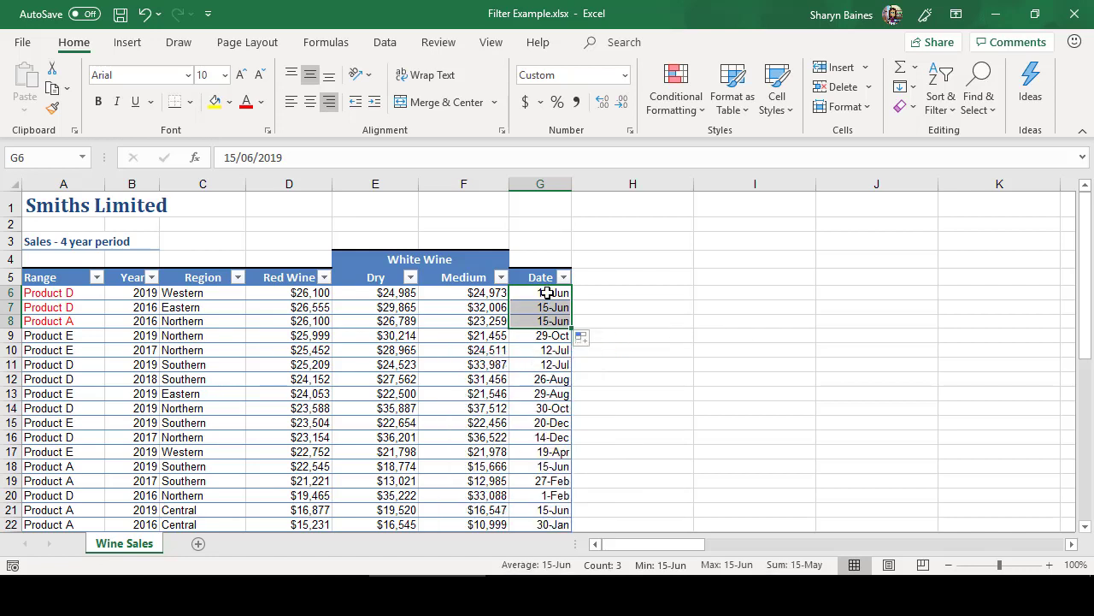
pyautogui.click(547, 293)
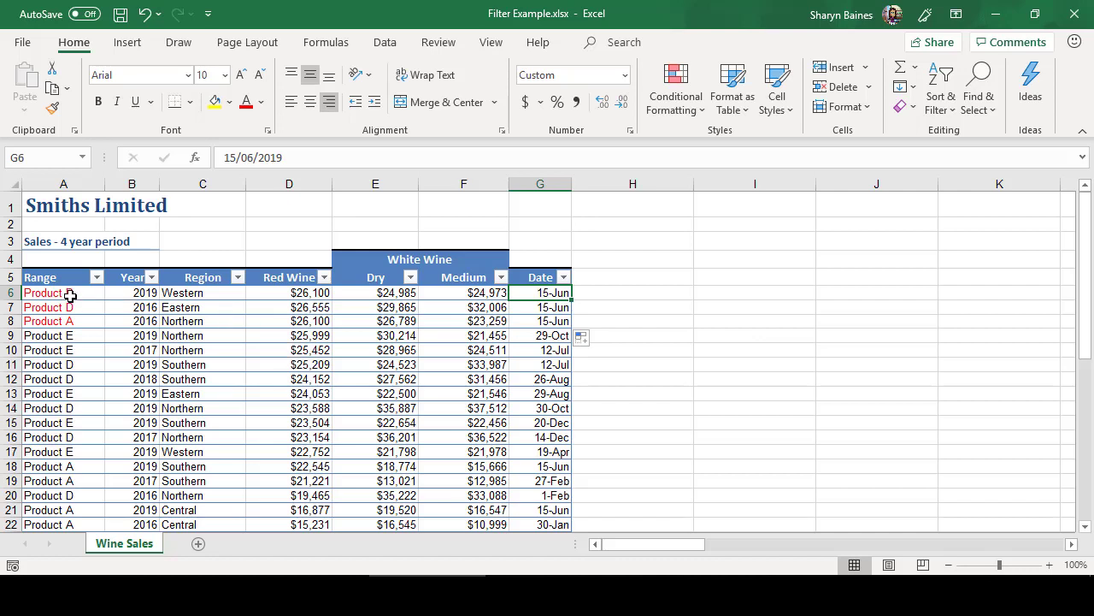
pyautogui.moveTo(70, 294); pyautogui.dragTo(68, 324)
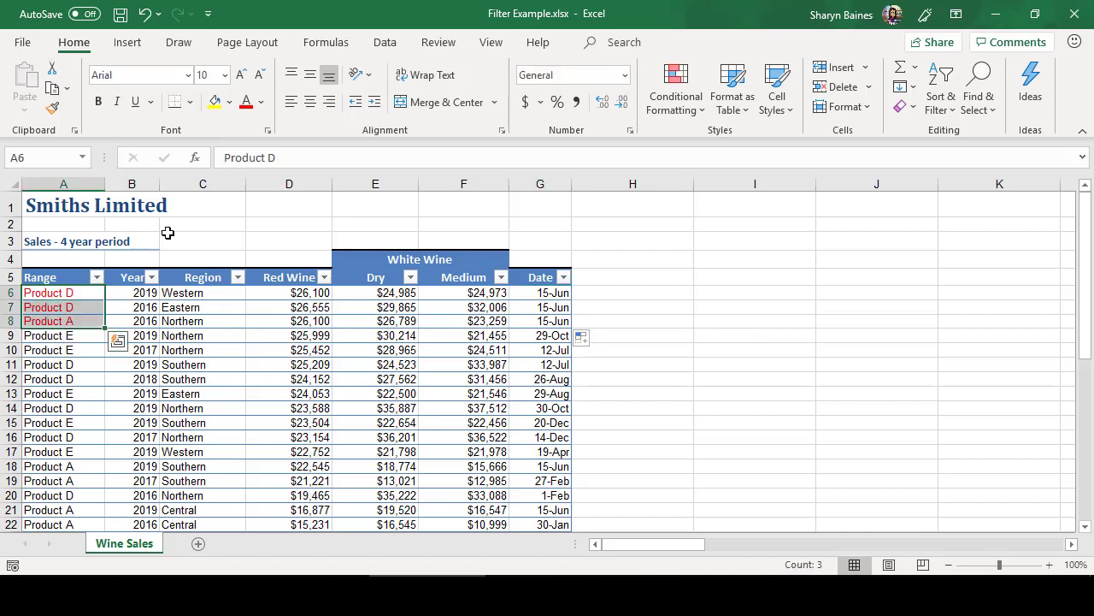
pyautogui.click(262, 102)
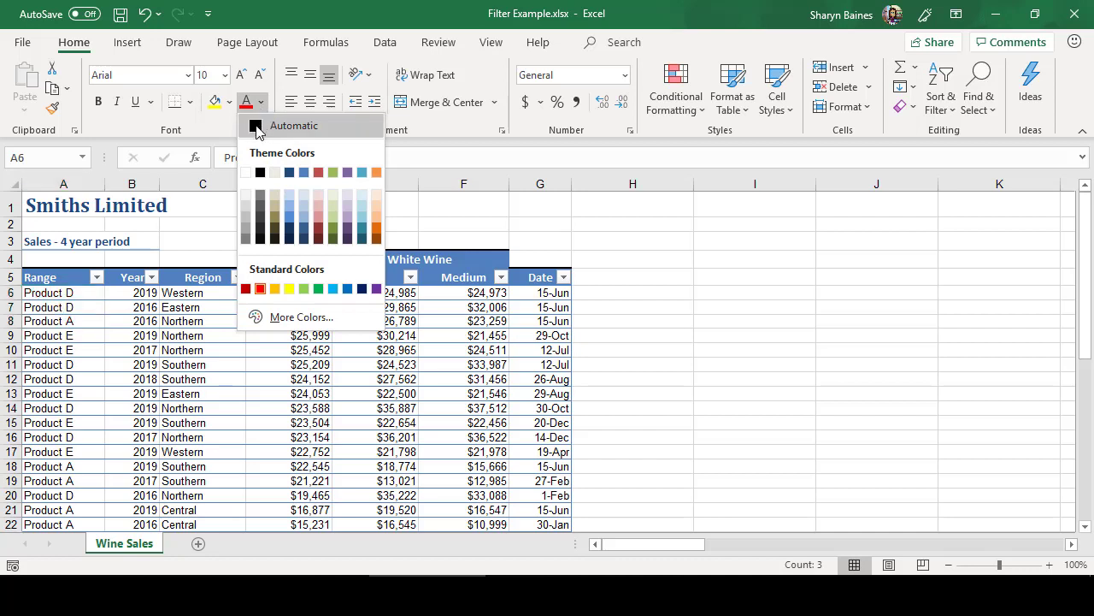
pyautogui.click(256, 123)
pyautogui.click(137, 311)
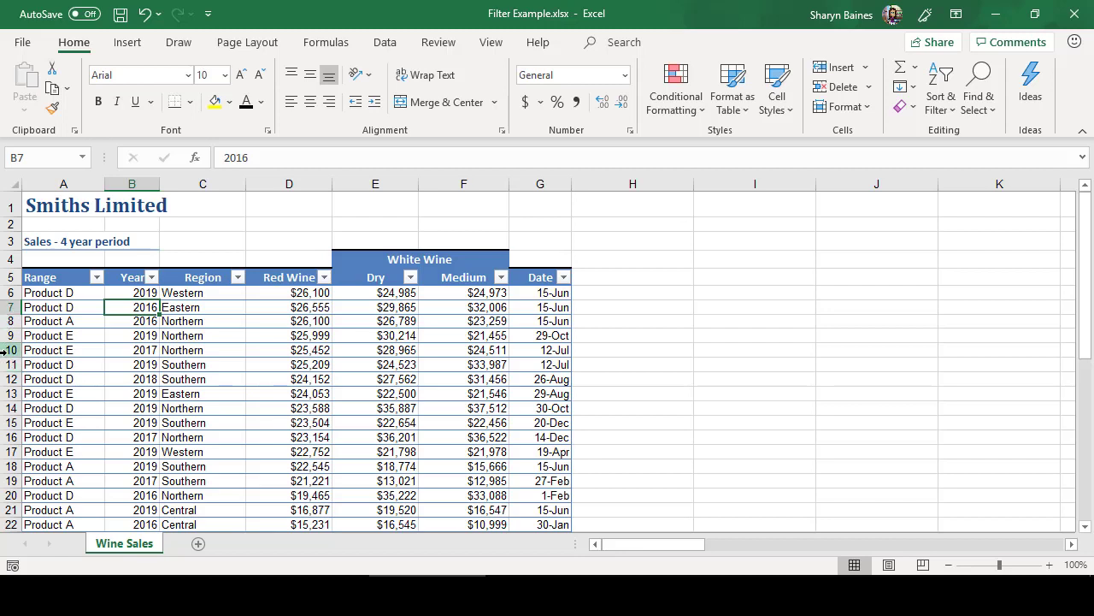
# Replace Product A in cell A8 with Donkey
pyautogui.click(10, 320)
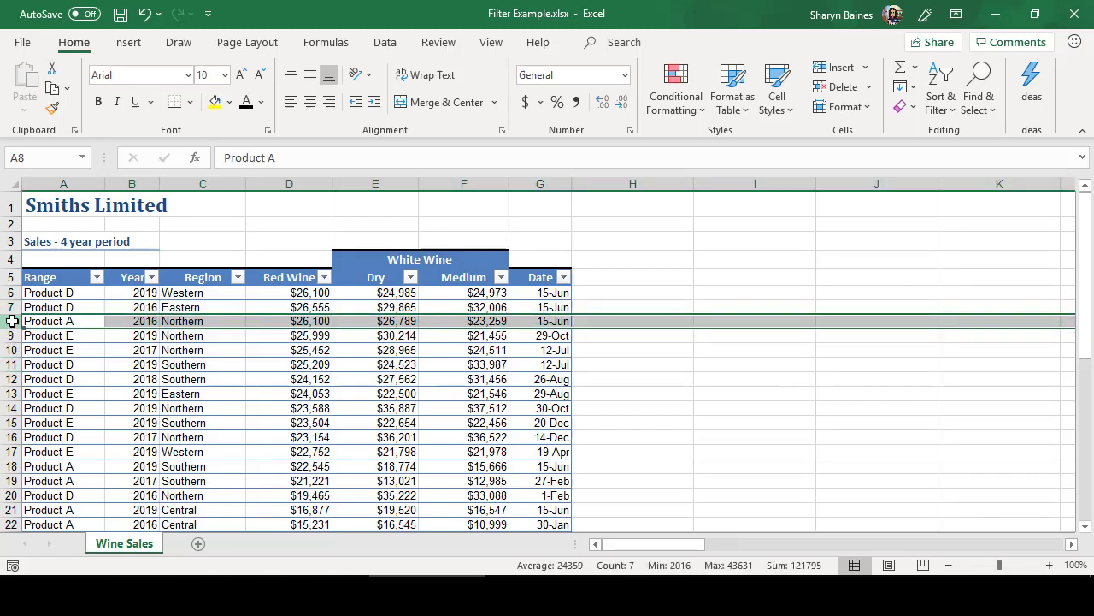
pyautogui.rightClick(12, 322)
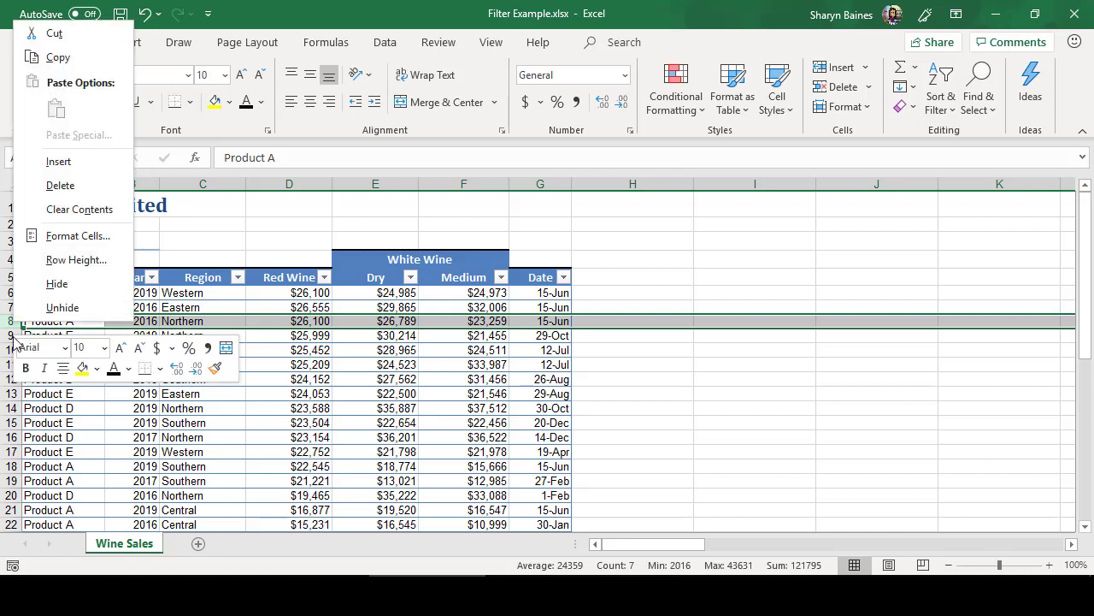
pyautogui.press('Escape')
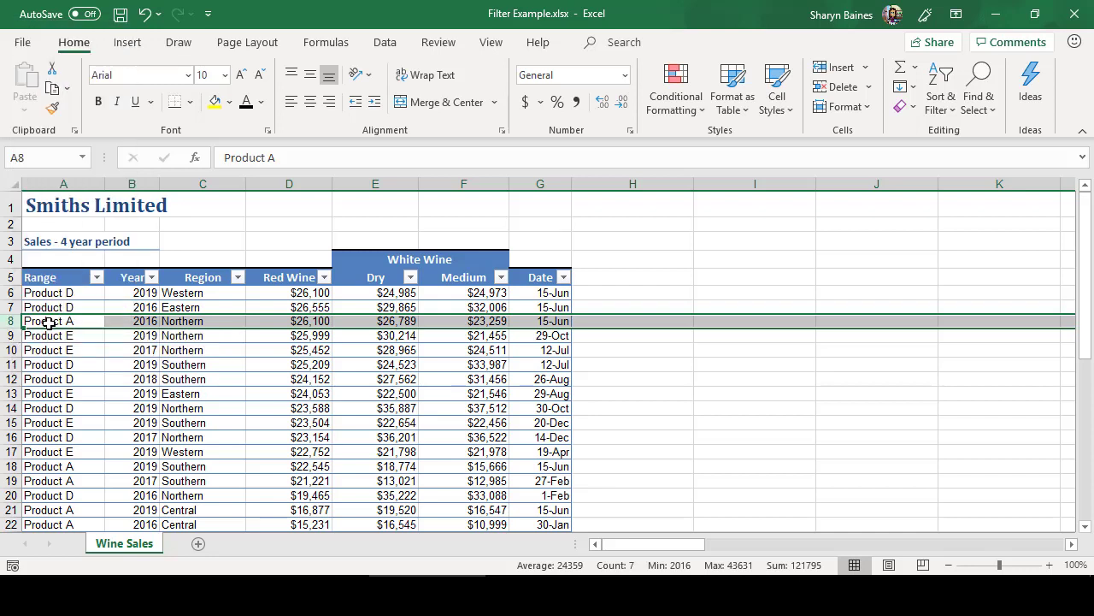
pyautogui.click(43, 321)
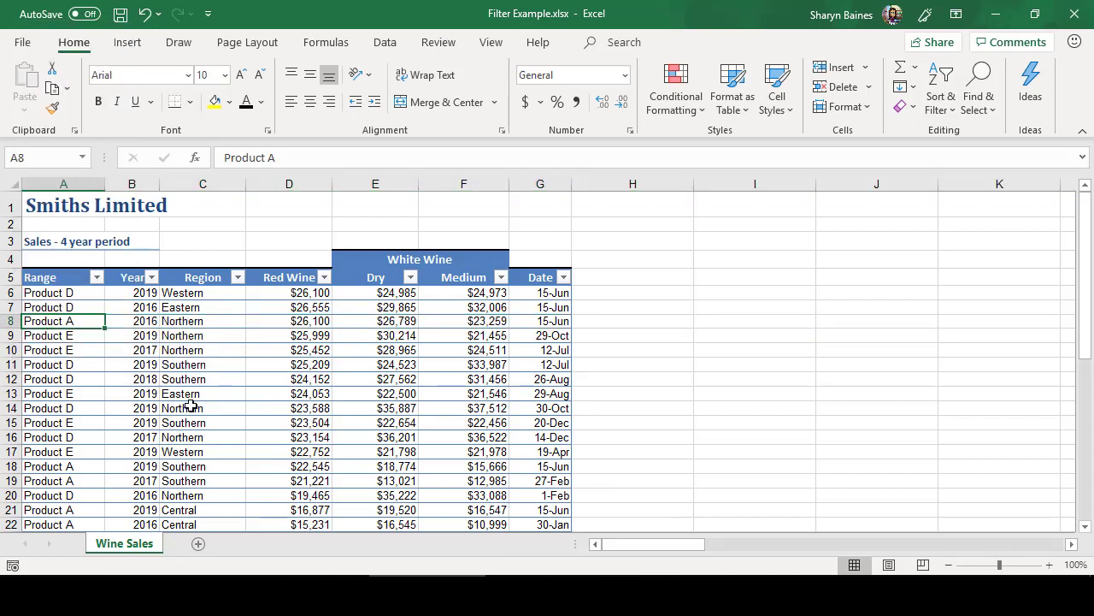
pyautogui.write('Donkey')
pyautogui.press('Return')
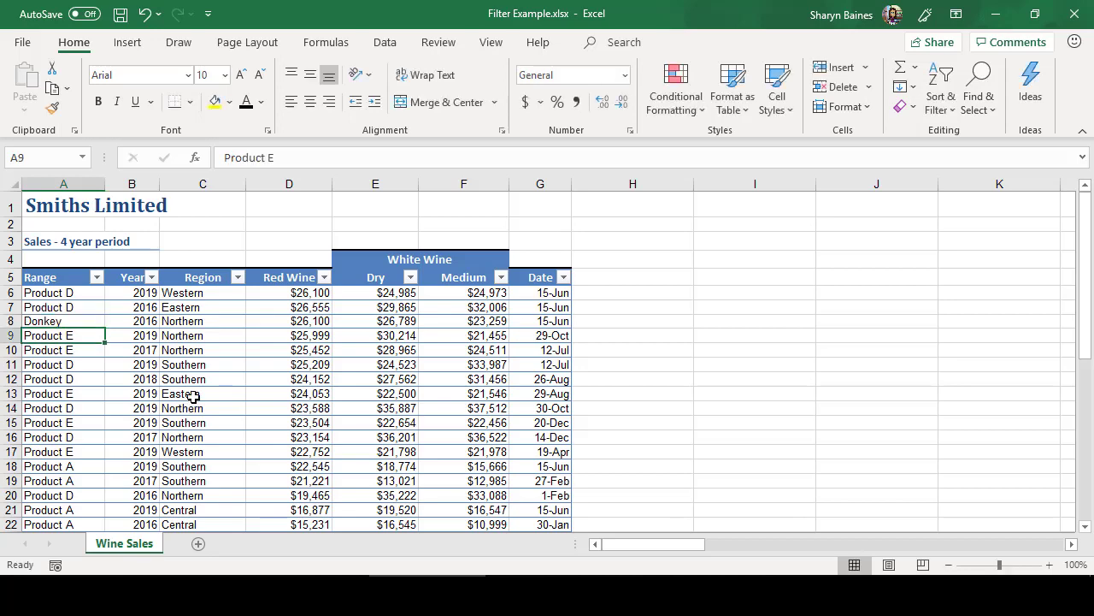
# Hide row 8 with Ctrl+9 and clear the row selection
pyautogui.click(11, 321)
pyautogui.rightClick(10, 322)
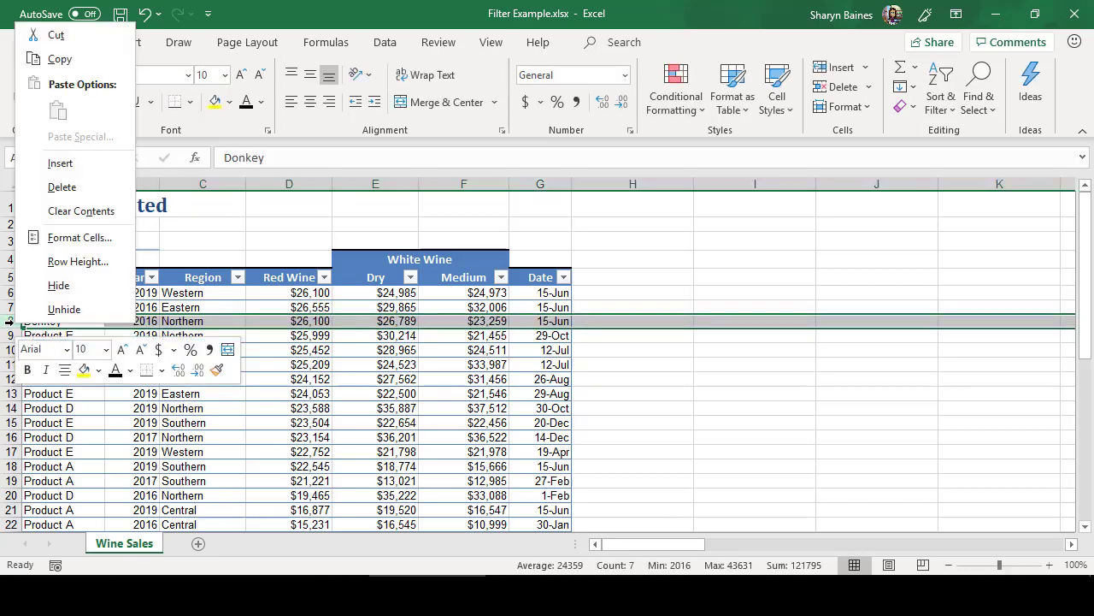
pyautogui.press('Escape')
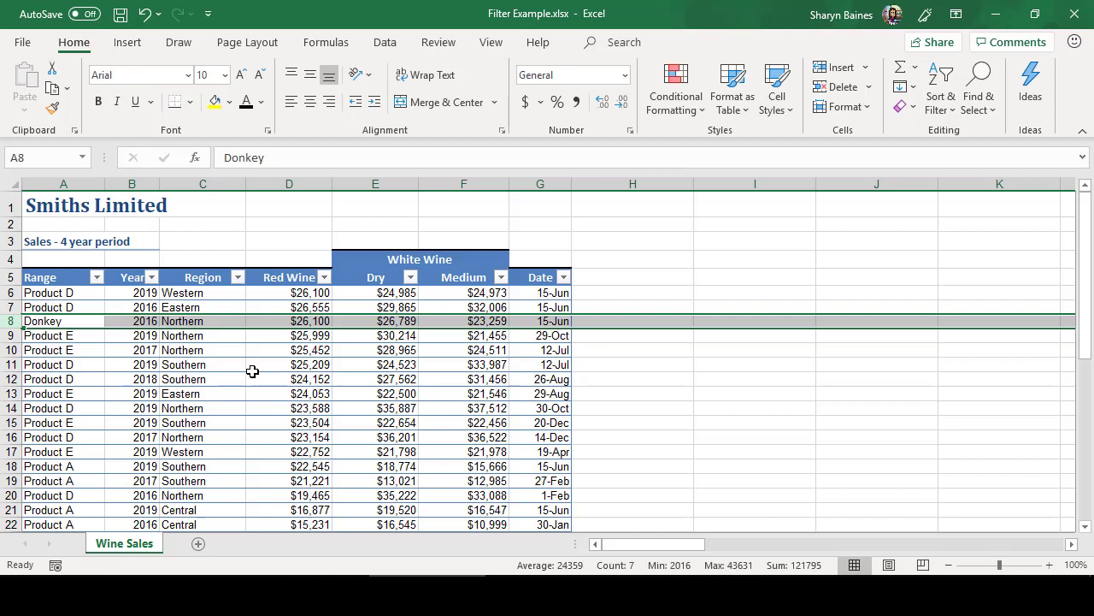
pyautogui.hotkey('ctrl', '9')
pyautogui.click(66, 381)
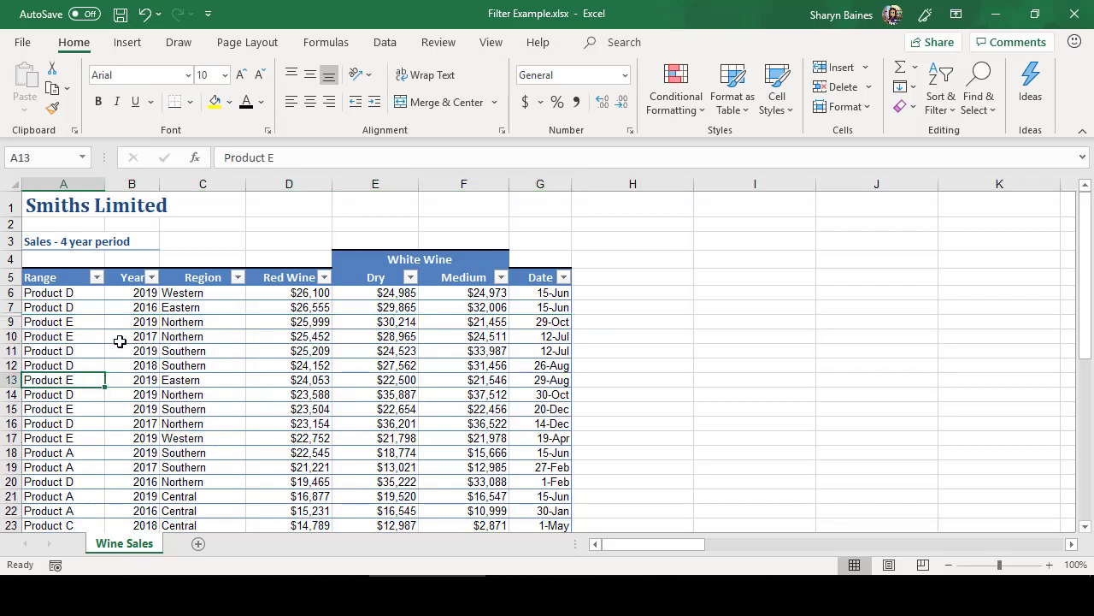
# Browse the Range filter values and close the list unchanged
pyautogui.click(98, 278)
pyautogui.scroll(-3, 196, 492)
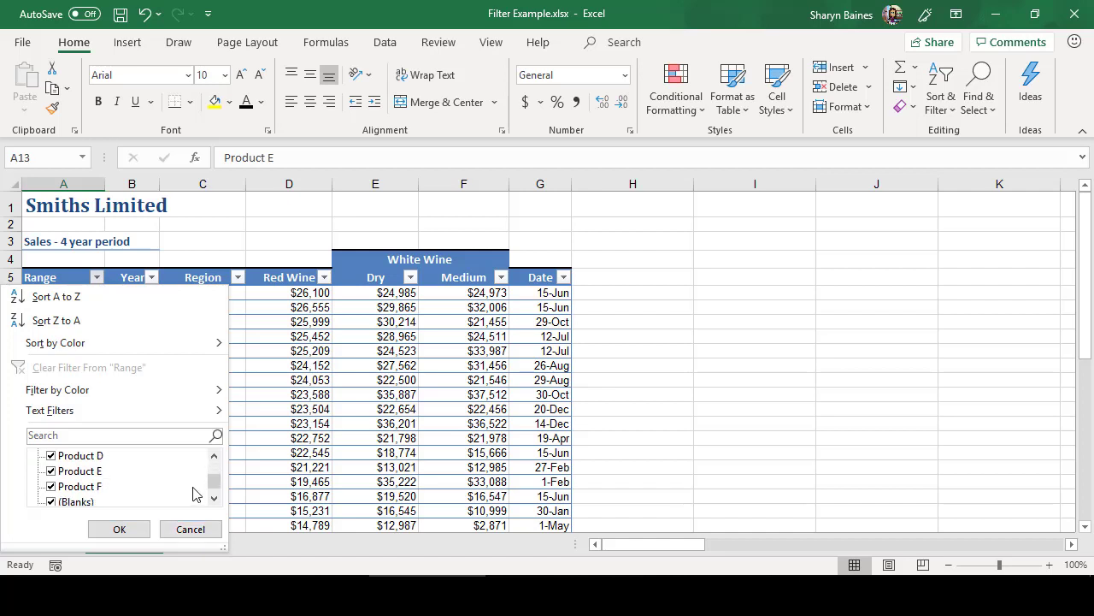
pyautogui.scroll(2, 196, 494)
pyautogui.scroll(1, 195, 493)
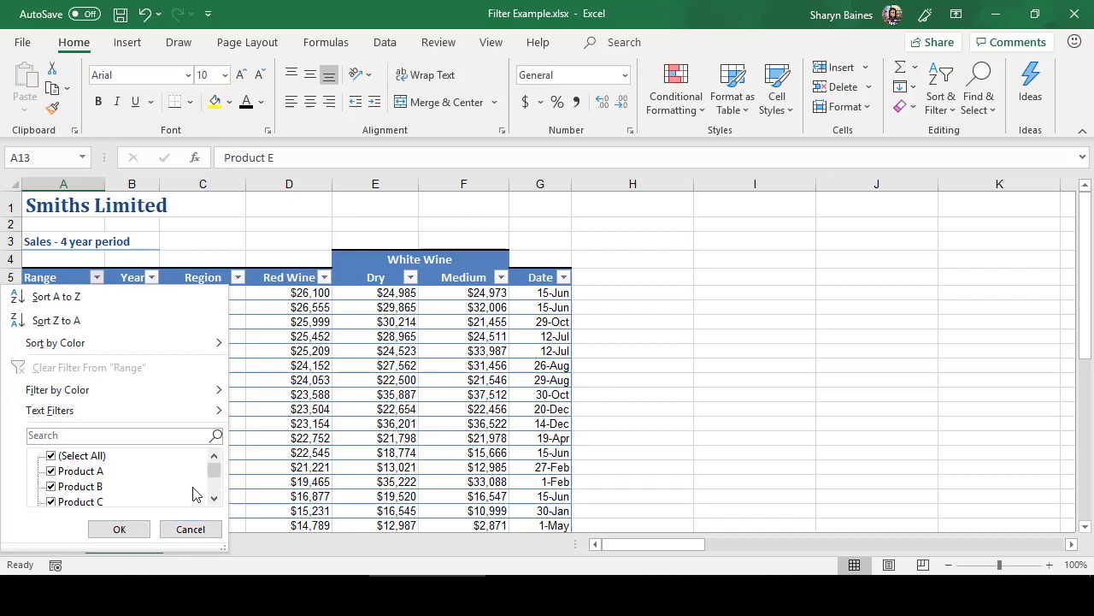
pyautogui.scroll(-3, 195, 493)
pyautogui.scroll(3, 196, 493)
pyautogui.click(190, 529)
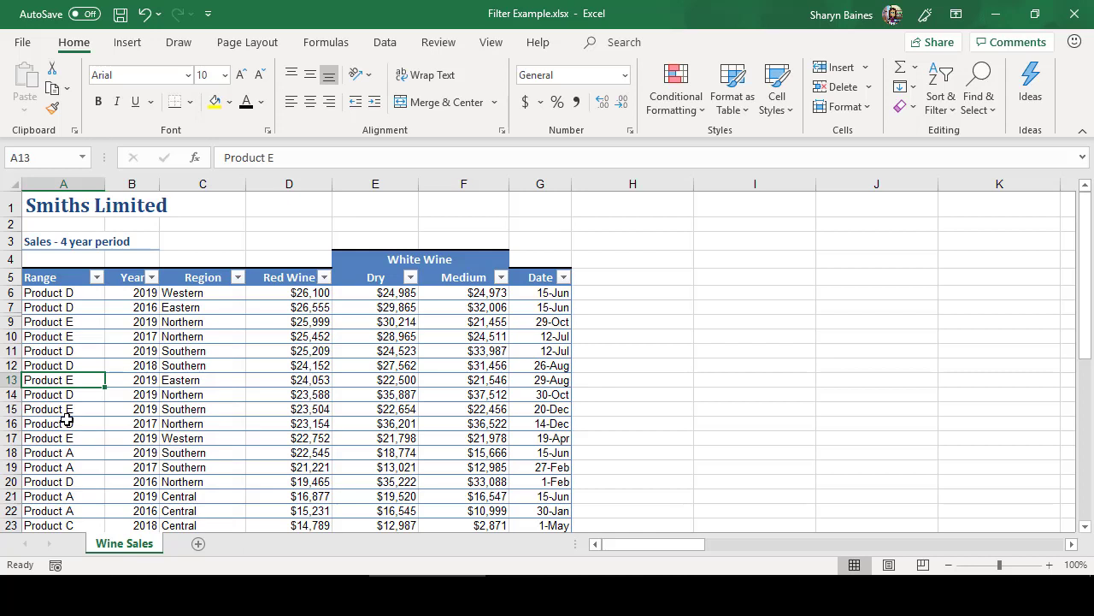
# Unhide row 8 via rows 7–9, then confirm Donkey appears in the Range filter
pyautogui.moveTo(11, 307); pyautogui.dragTo(10, 322)
pyautogui.rightClick(10, 322)
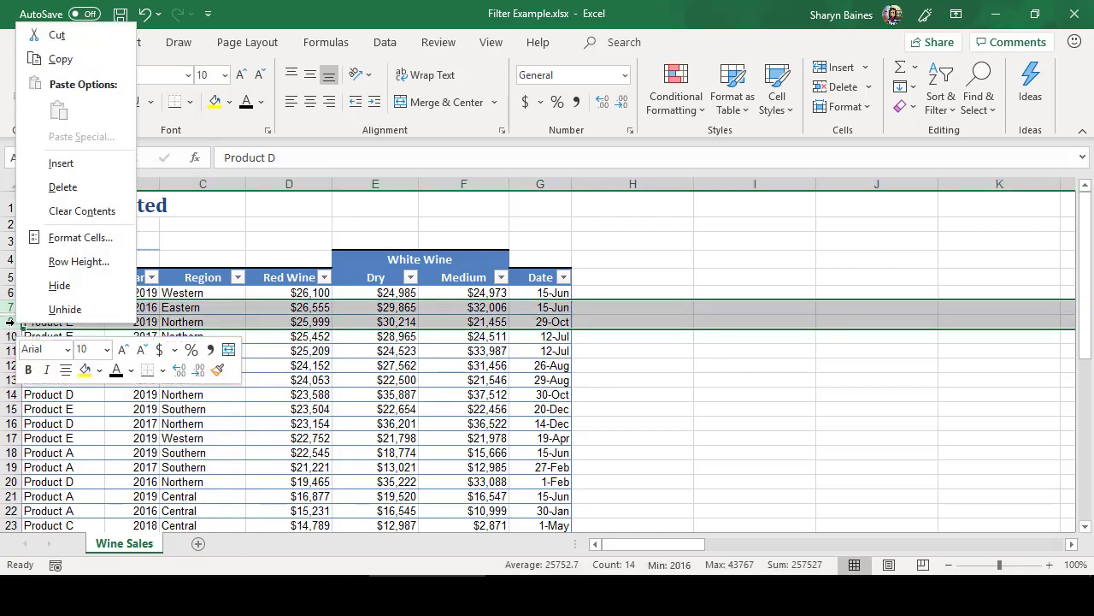
pyautogui.click(66, 310)
pyautogui.click(84, 334)
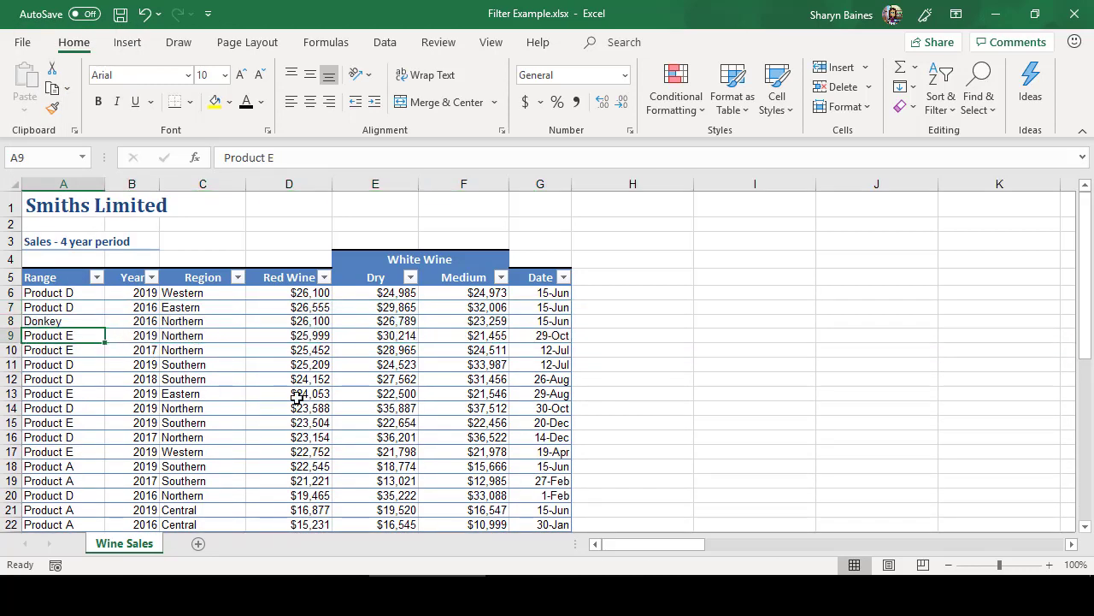
pyautogui.click(96, 277)
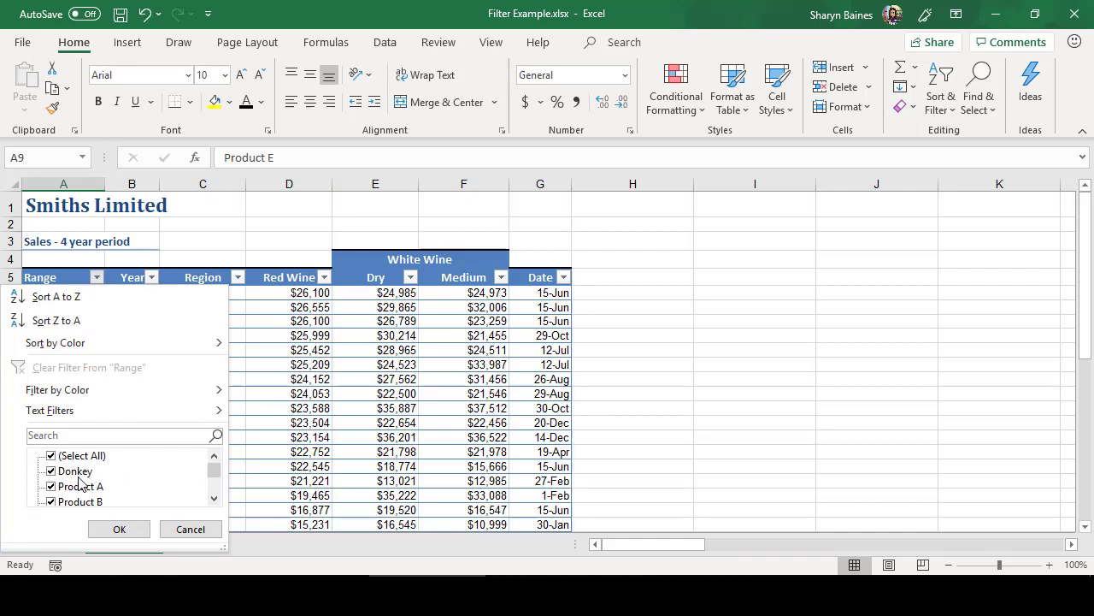
pyautogui.click(190, 529)
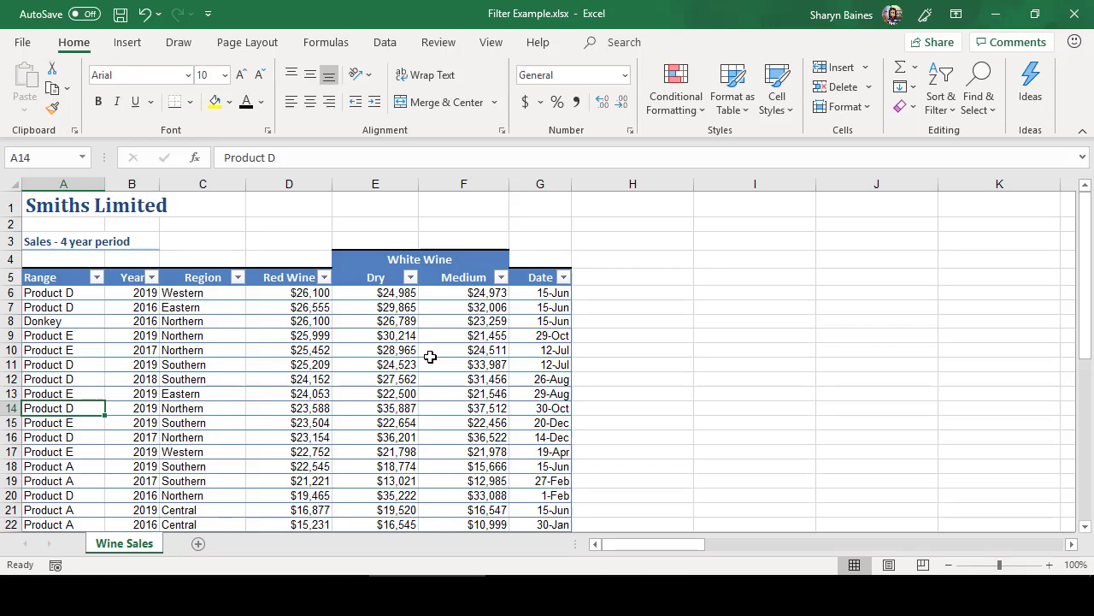
pyautogui.scroll(-2, 432, 354)
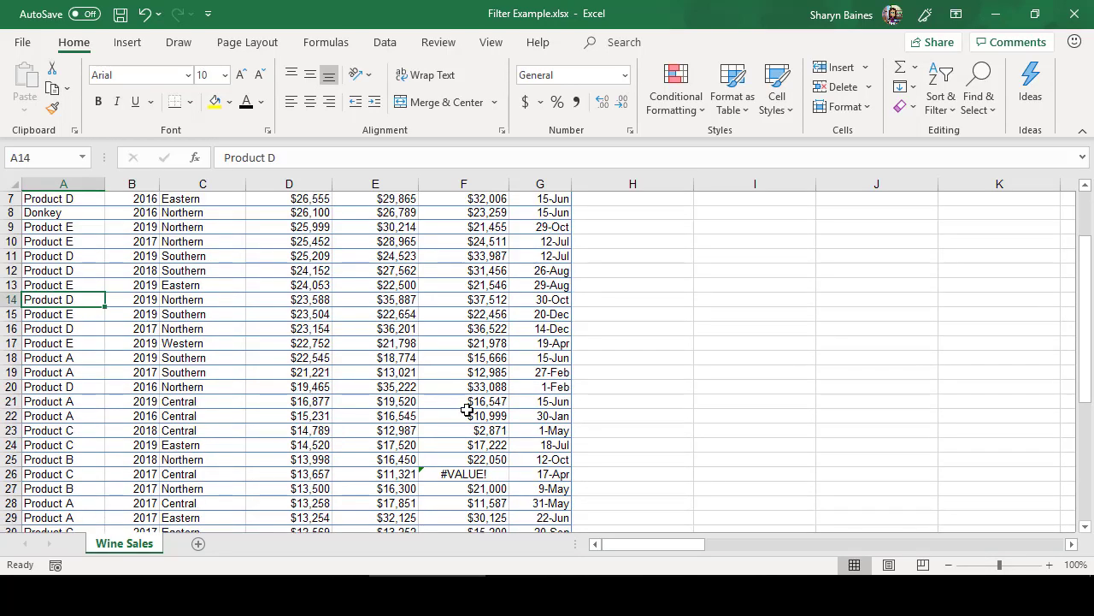
pyautogui.scroll(2, 473, 475)
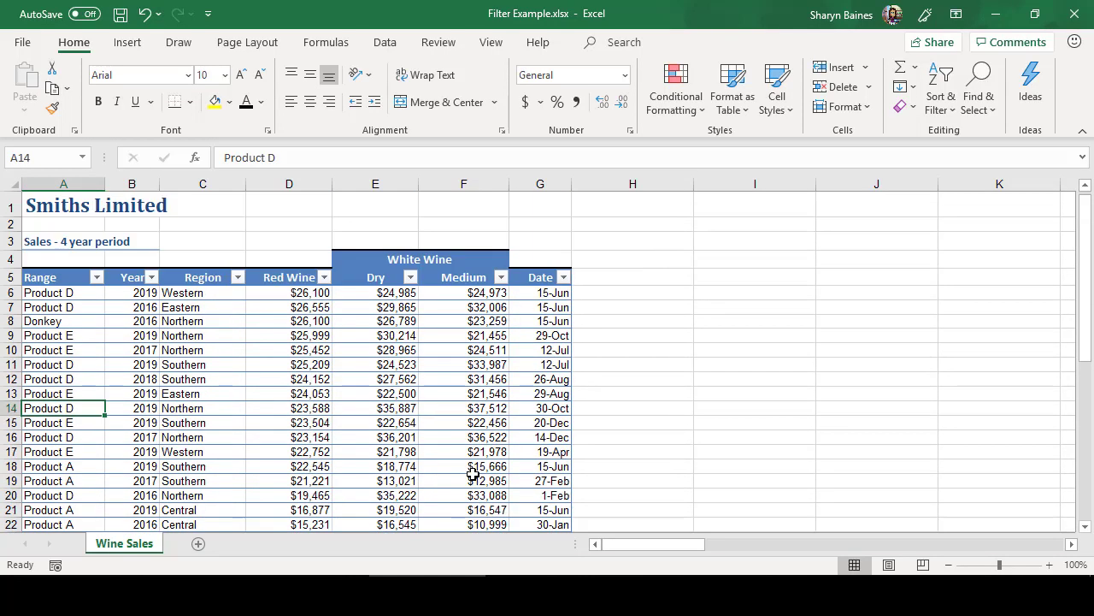
pyautogui.scroll(-4, 476, 372)
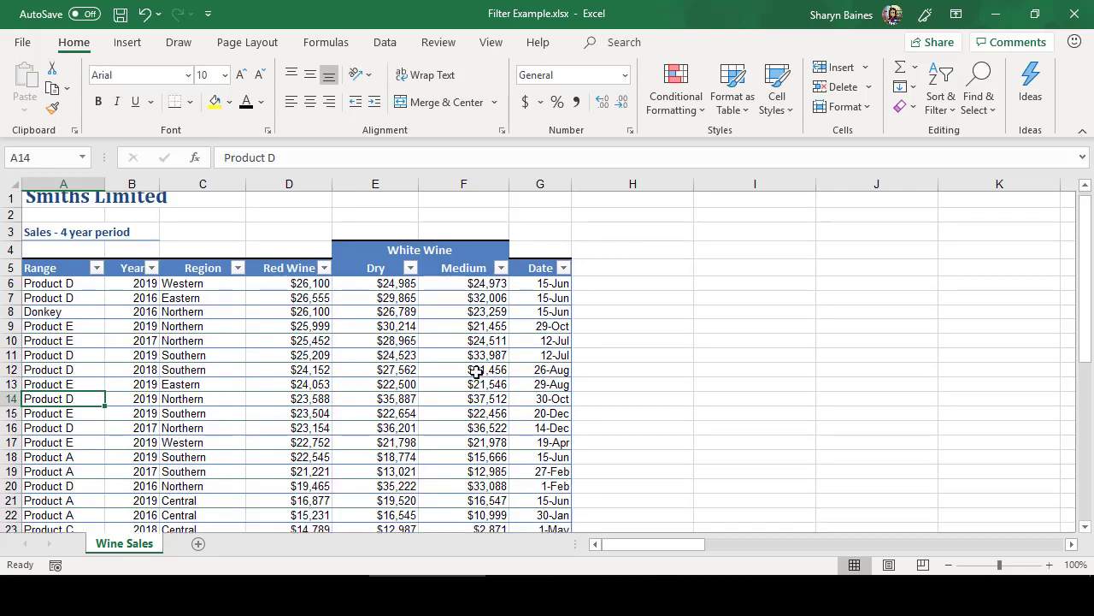
pyautogui.click(462, 388)
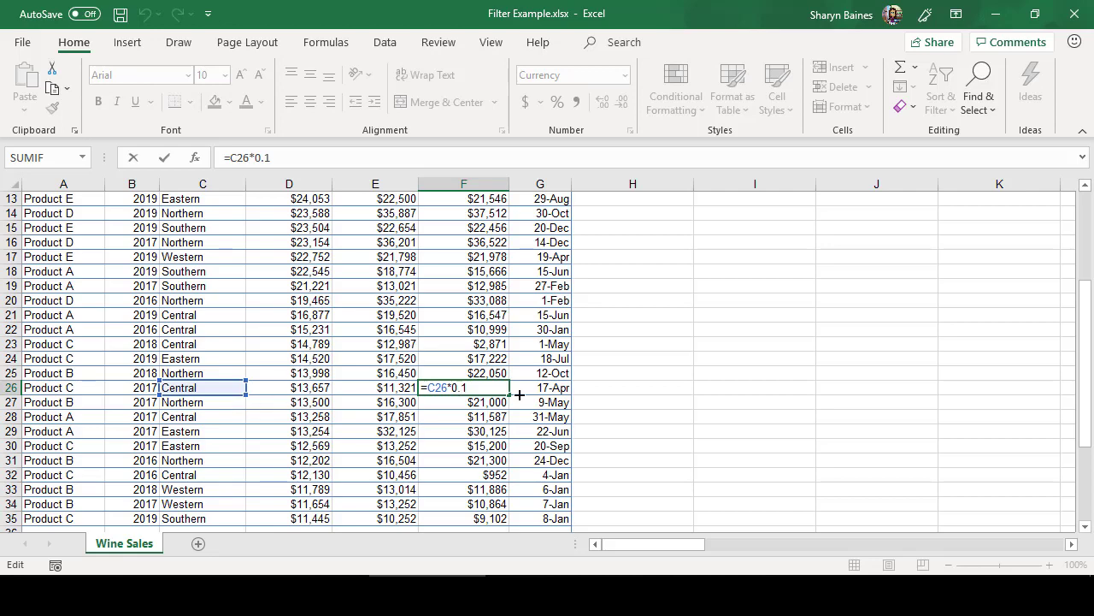
pyautogui.hotkey('ctrl', 'Return')
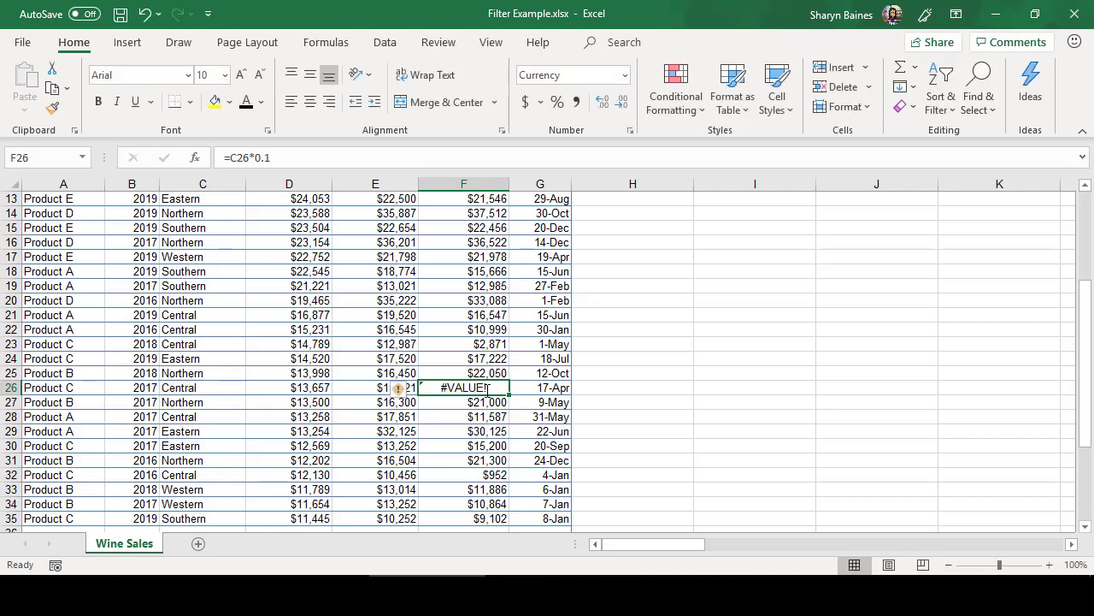
pyautogui.scroll(4, 492, 407)
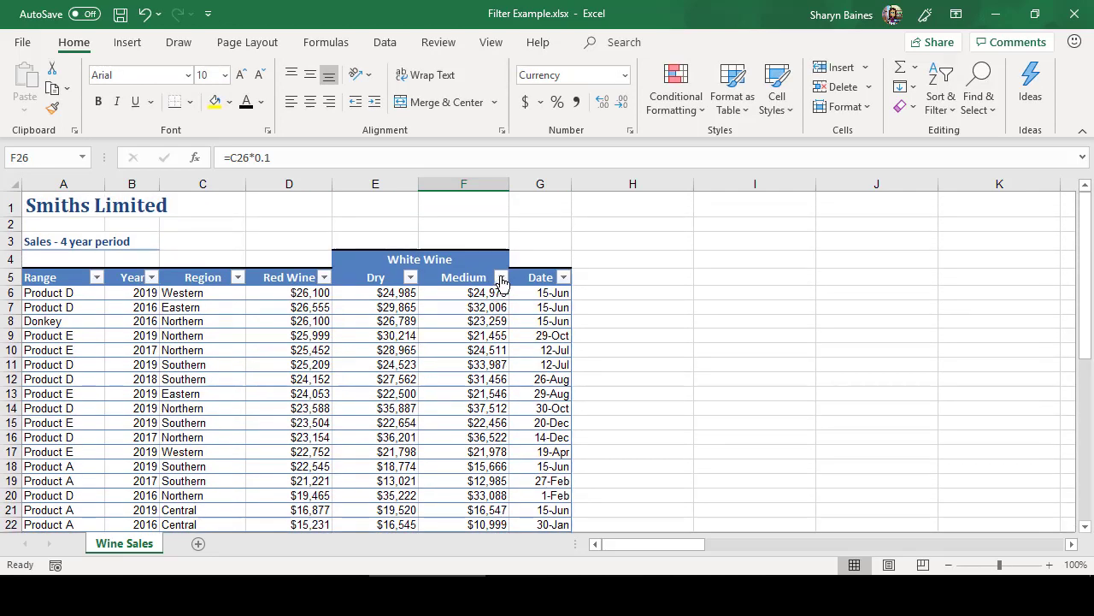
# Apply a Number Filters Top 10 Items filter to the Medium column
pyautogui.click(501, 277)
pyautogui.moveTo(430, 416)
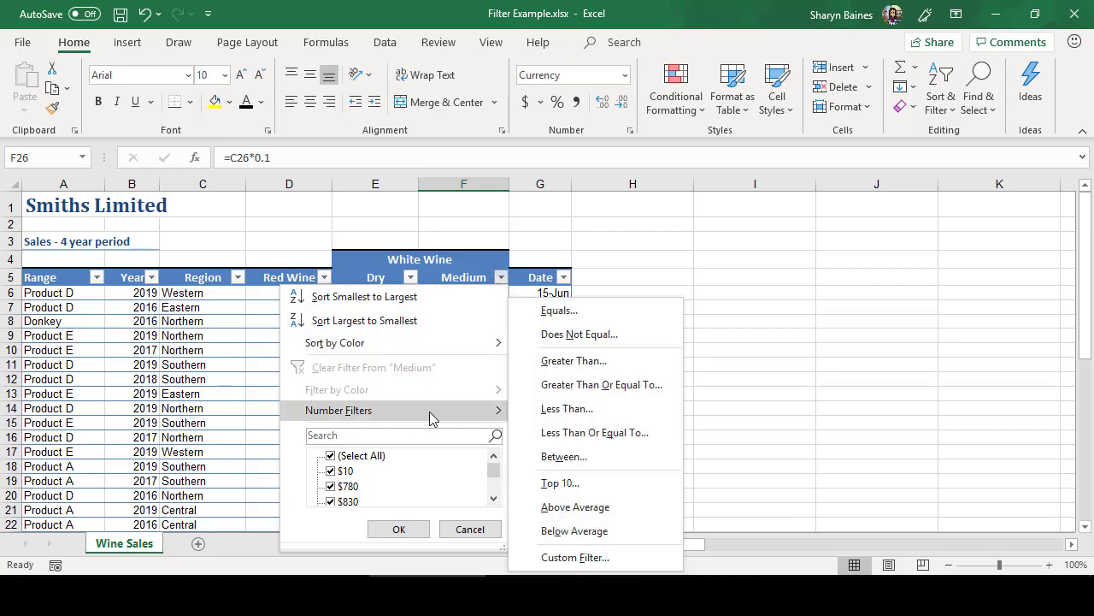
pyautogui.click(561, 483)
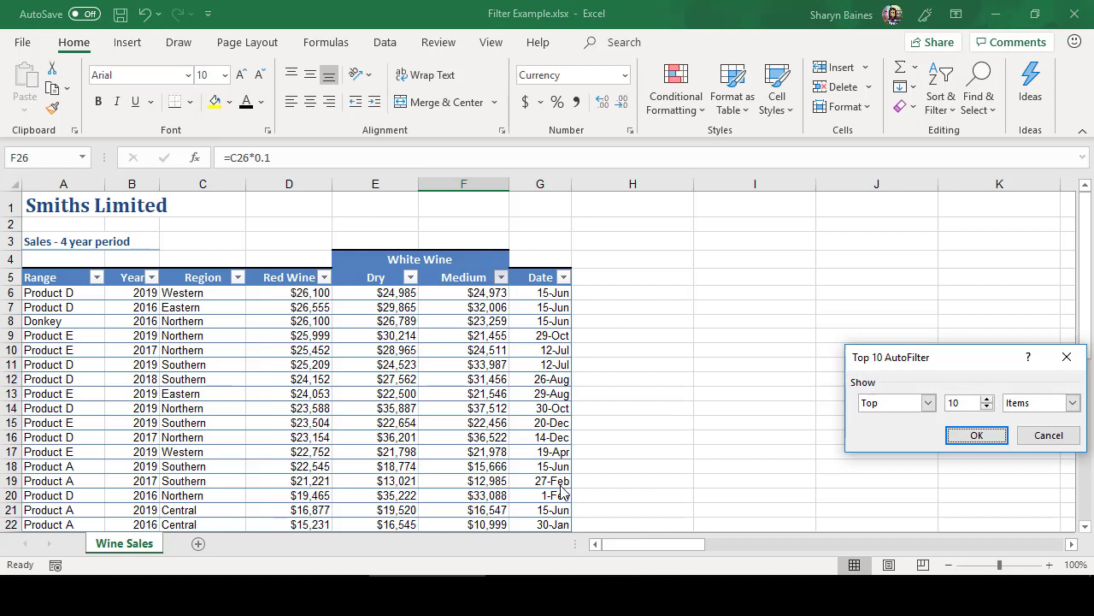
pyautogui.moveTo(935, 357); pyautogui.dragTo(664, 330)
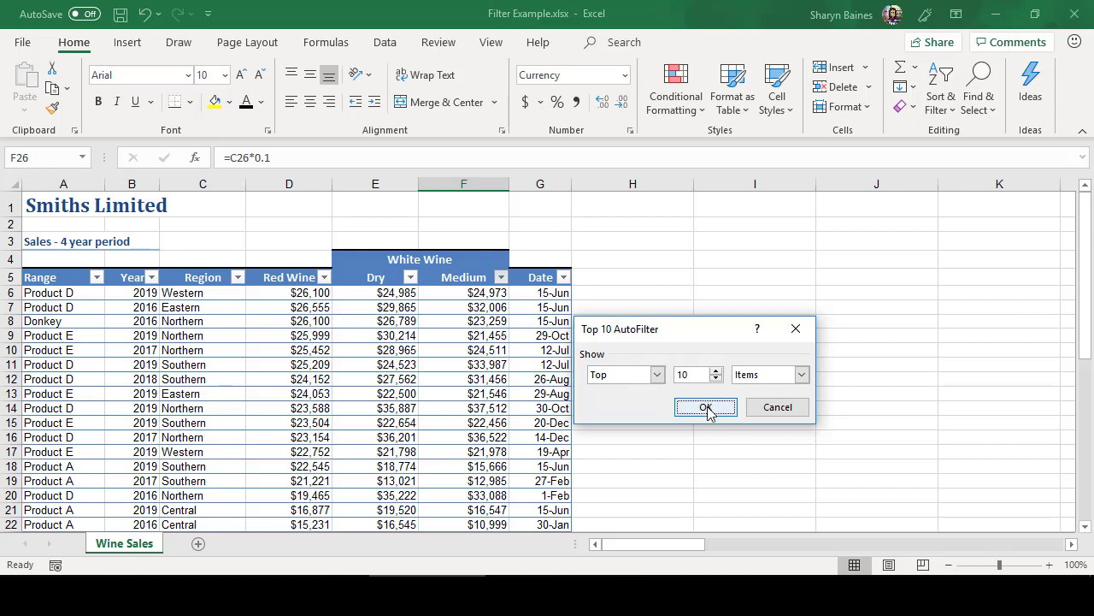
pyautogui.click(707, 408)
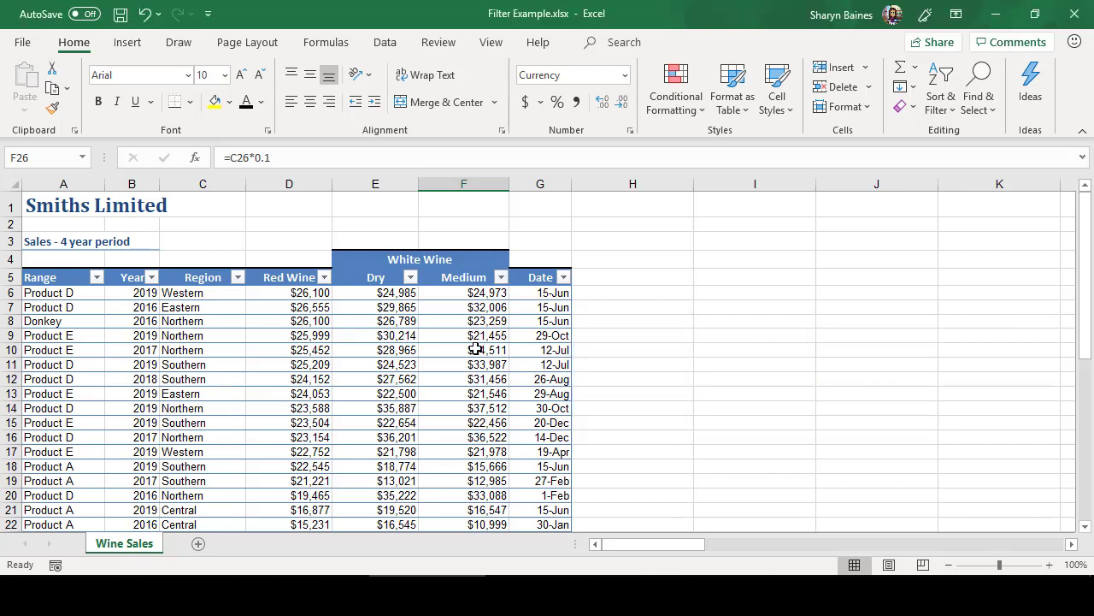
# Filter the Medium column to only #VALUE! entries, leaving just row 26 visible
pyautogui.click(500, 278)
pyautogui.click(500, 277)
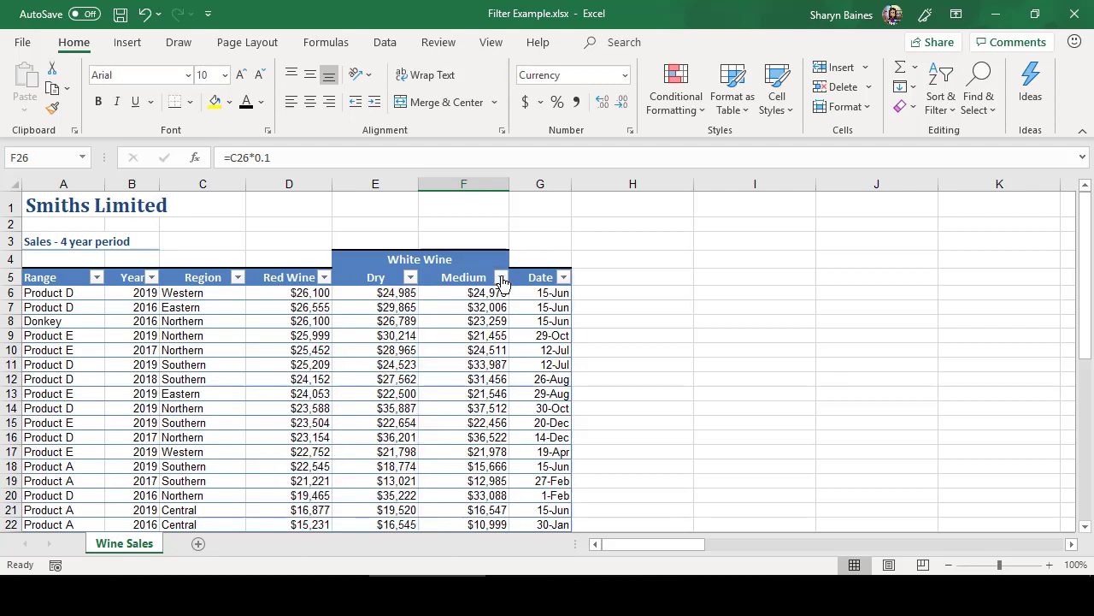
pyautogui.click(501, 278)
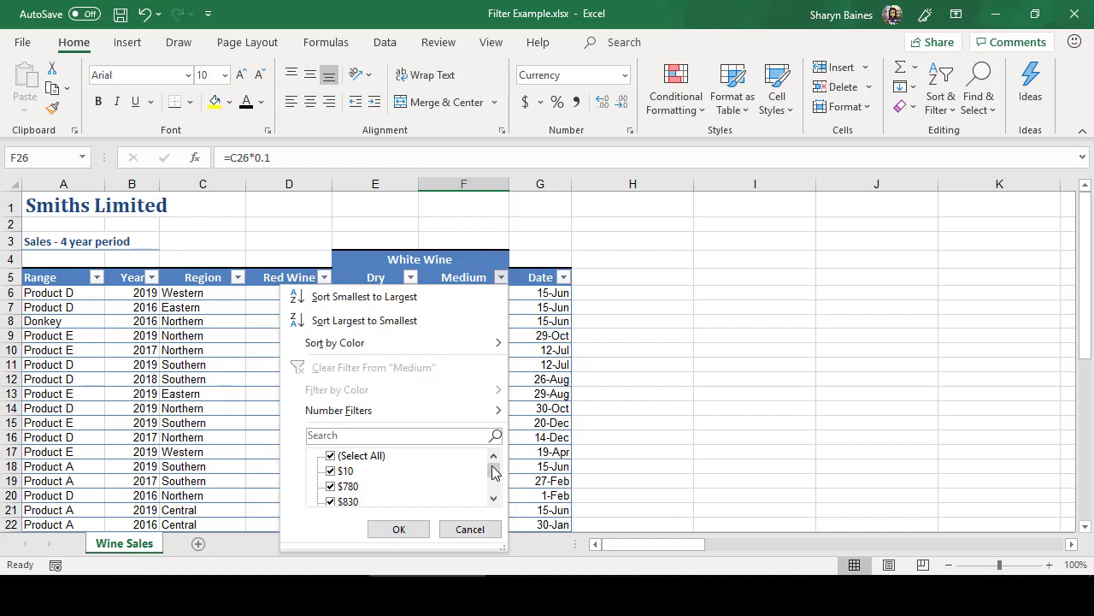
pyautogui.moveTo(494, 469); pyautogui.dragTo(493, 495)
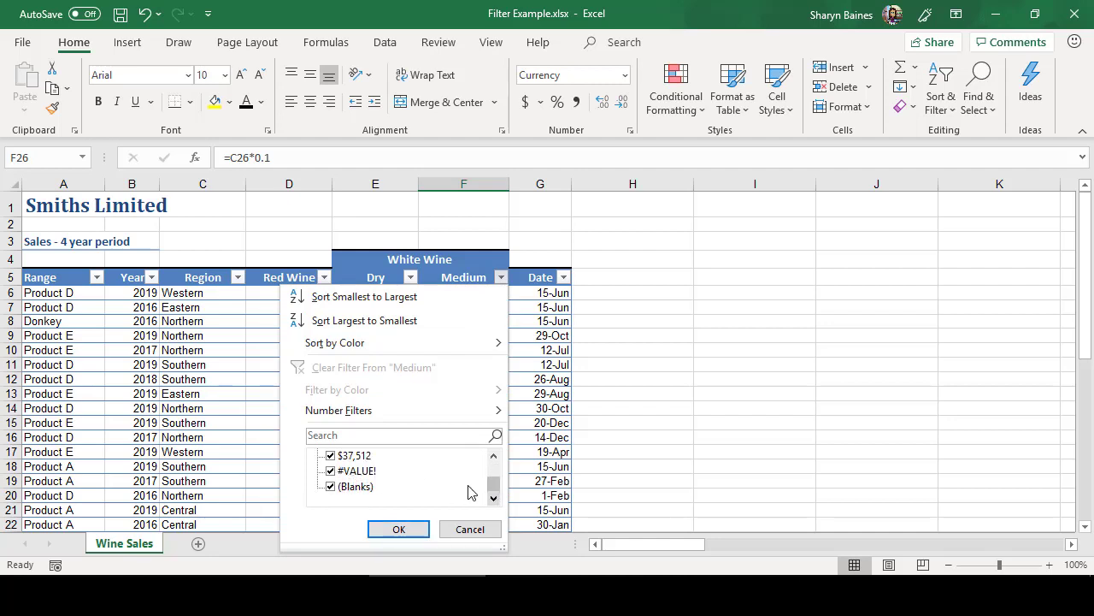
pyautogui.moveTo(493, 484)
pyautogui.mouseDown()
pyautogui.moveTo(492, 454)
pyautogui.moveTo(493, 494)
pyautogui.mouseUp()
pyautogui.click(352, 458)
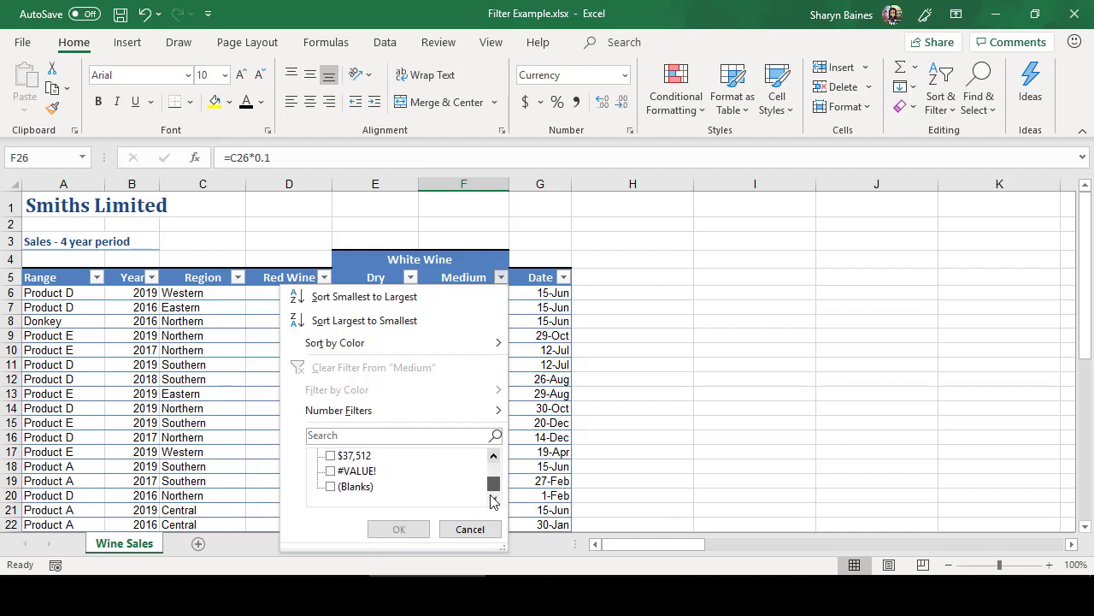
pyautogui.click(331, 471)
pyautogui.click(398, 529)
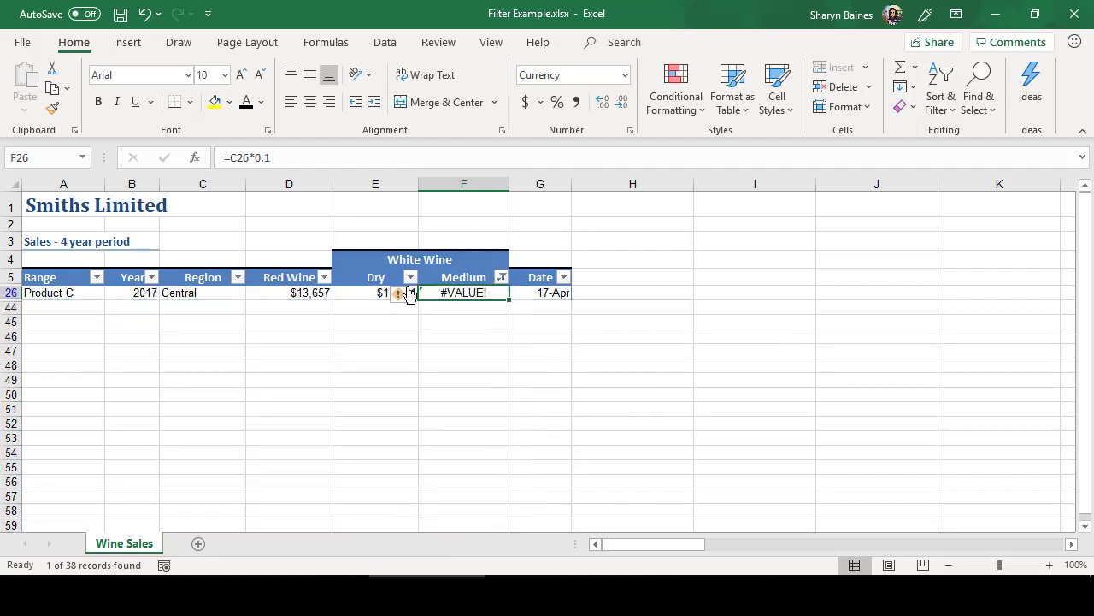
# Correct F26's formula from =C26*0.1 to =E26*0.1 so it shows $1,132
pyautogui.doubleClick(449, 293)
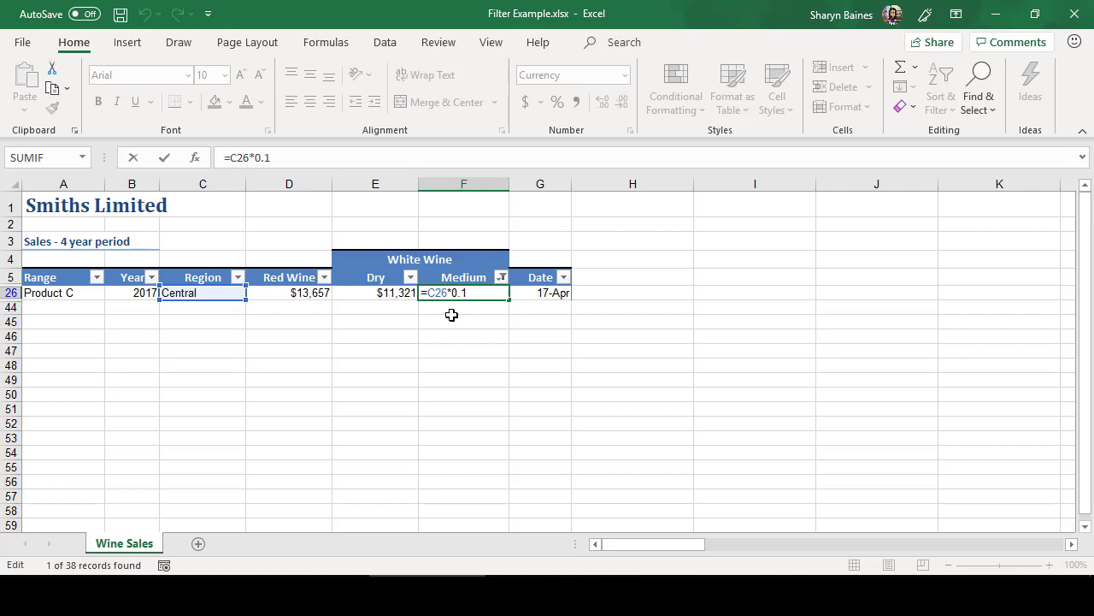
pyautogui.hotkey('ctrl', 'Return')
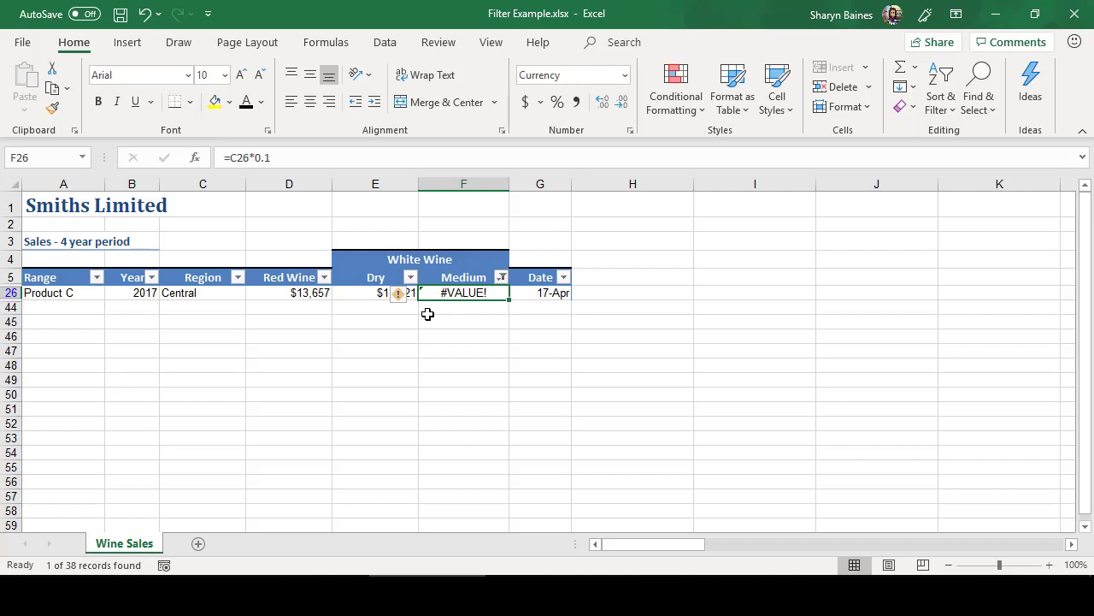
pyautogui.click(237, 157)
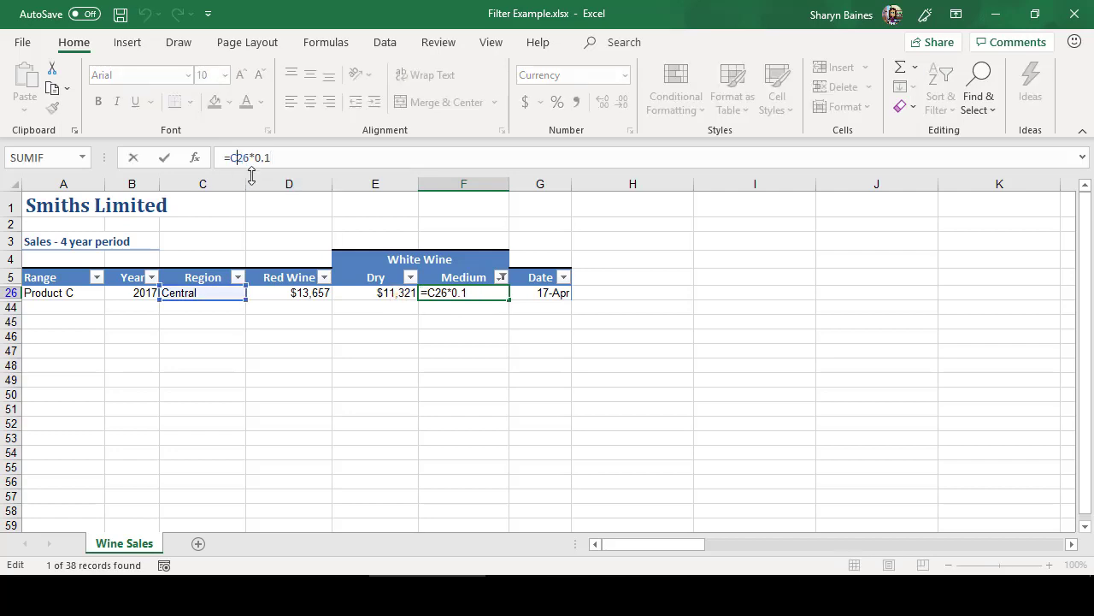
pyautogui.press('BackSpace')
pyautogui.write('e')
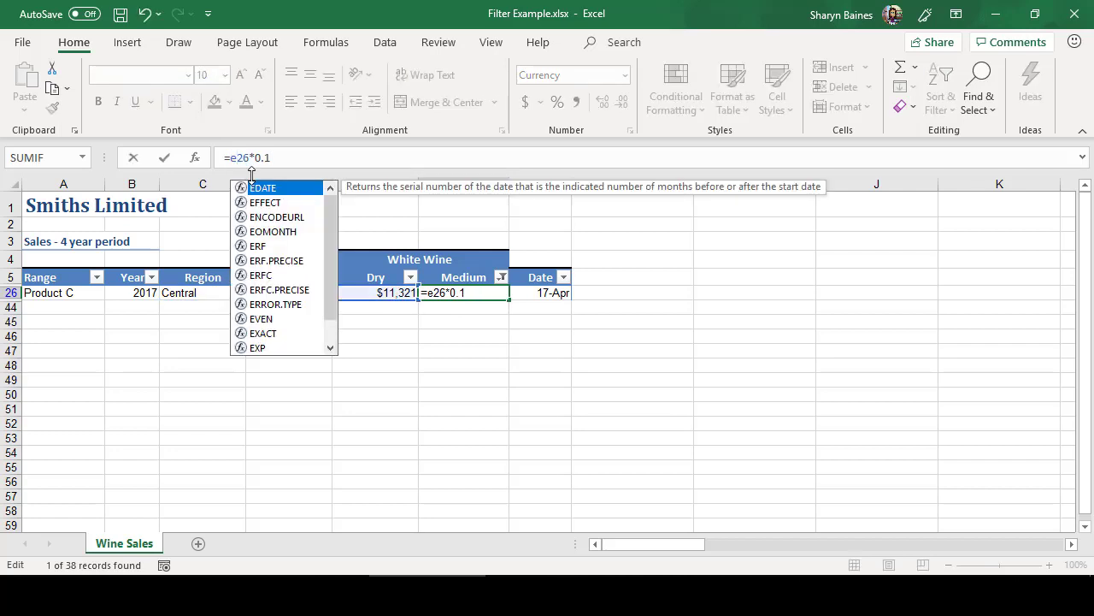
pyautogui.press('Return')
pyautogui.click(495, 291)
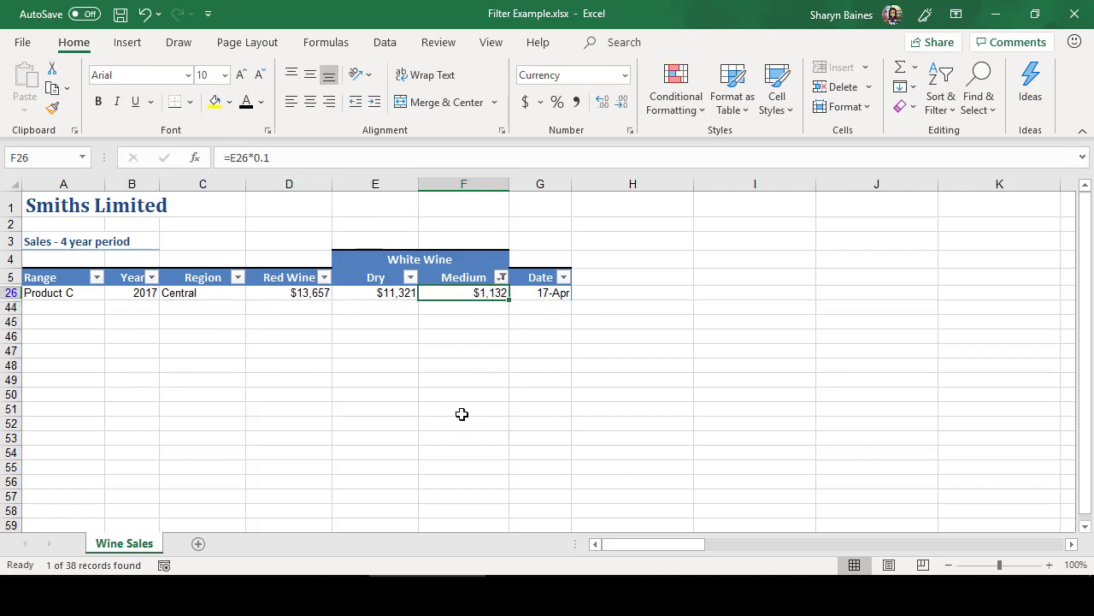
# Clear the #VALUE! filter from the Medium column so all rows show
pyautogui.click(502, 277)
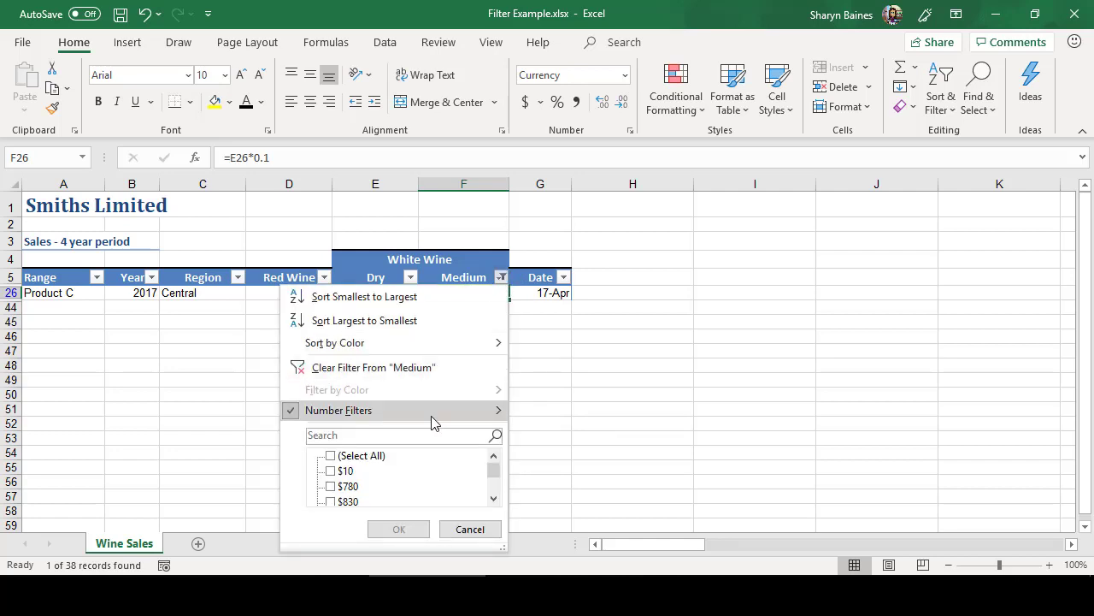
pyautogui.moveTo(432, 422)
pyautogui.click(402, 370)
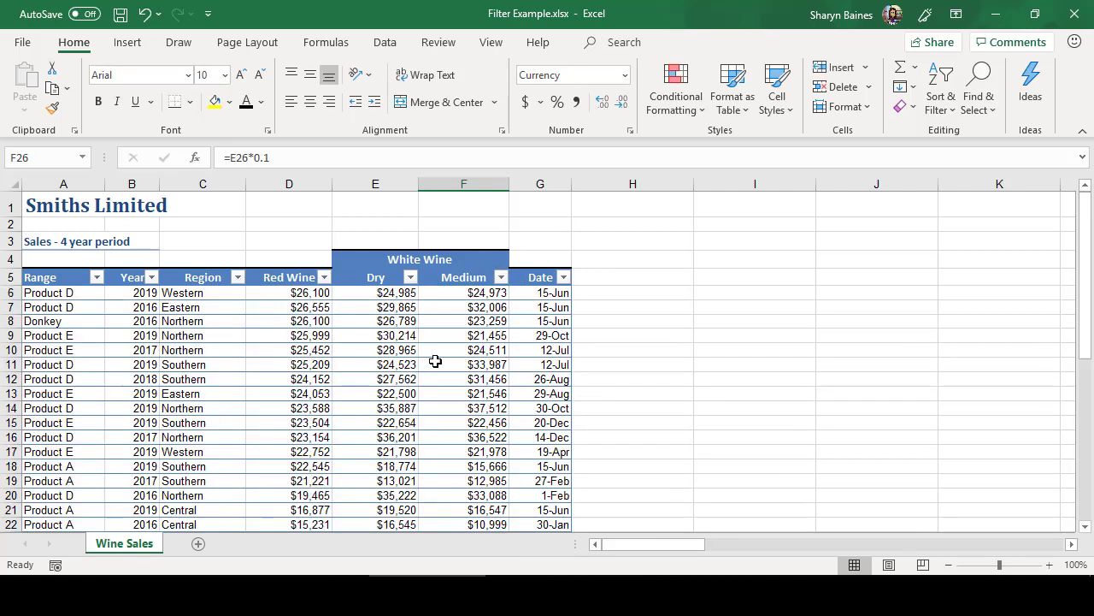
pyautogui.scroll(-4, 481, 395)
pyautogui.scroll(-5, 480, 395)
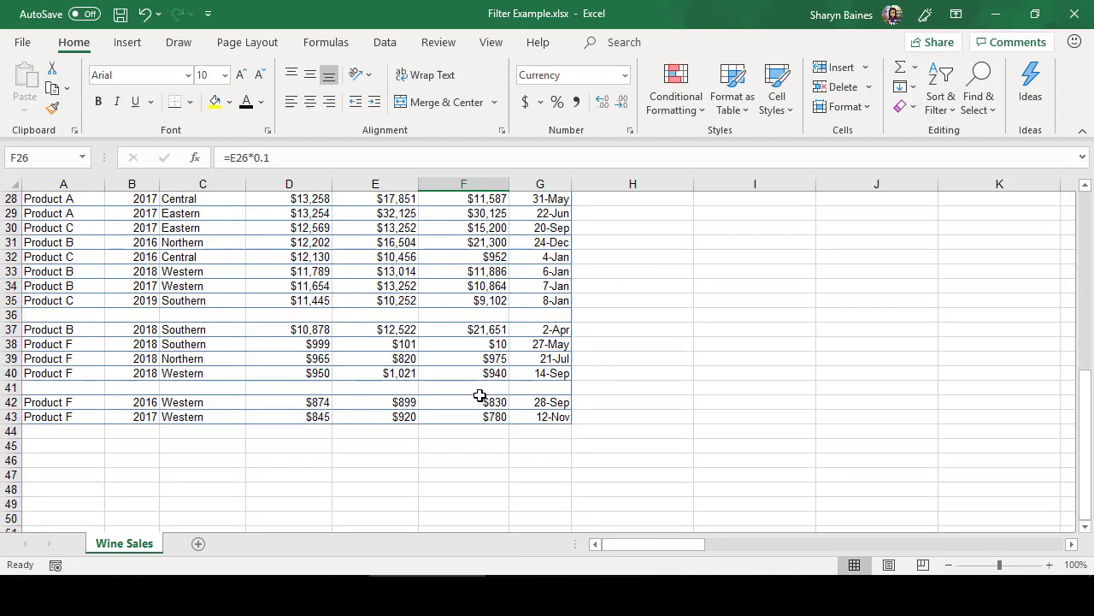
pyautogui.scroll(9, 481, 392)
# Apply a Top 10 number filter on Medium, showing 10 of 38 records
pyautogui.click(501, 277)
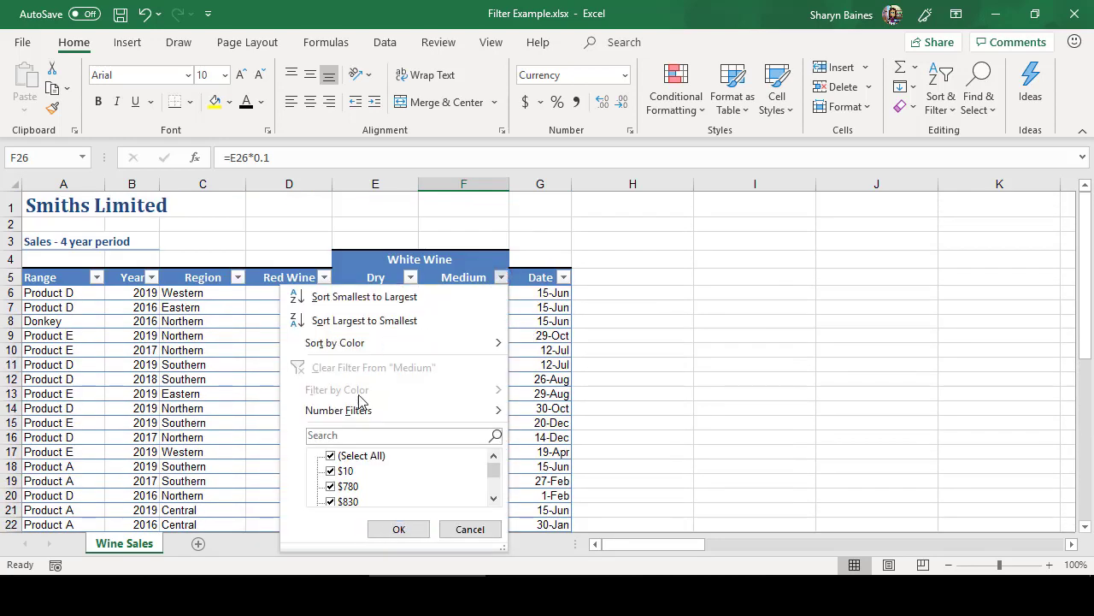
pyautogui.moveTo(377, 413)
pyautogui.click(556, 483)
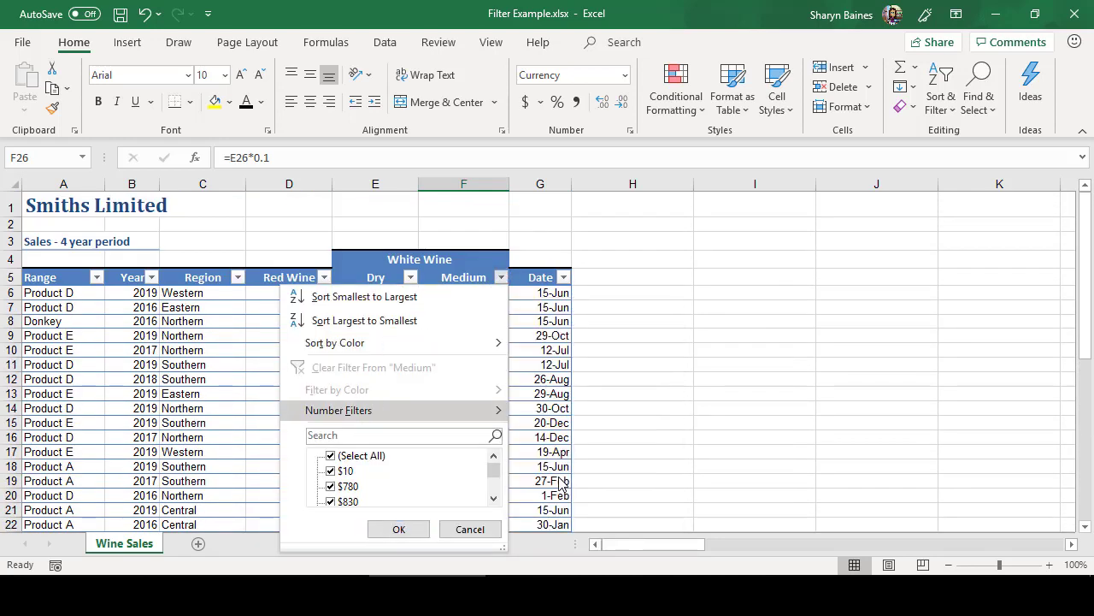
pyautogui.click(705, 407)
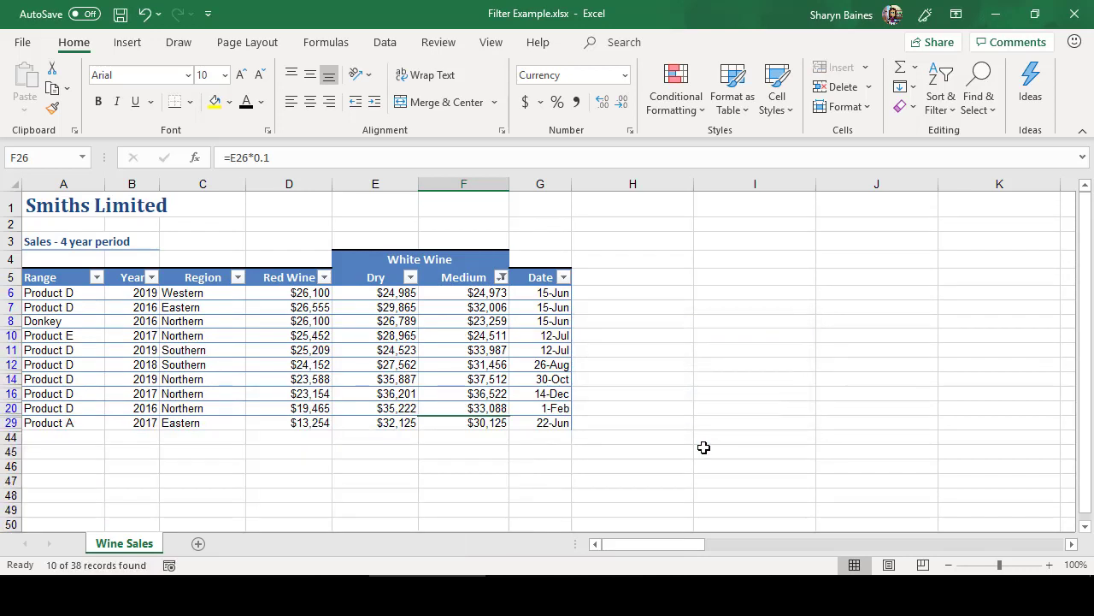
pyautogui.click(501, 277)
pyautogui.moveTo(450, 403)
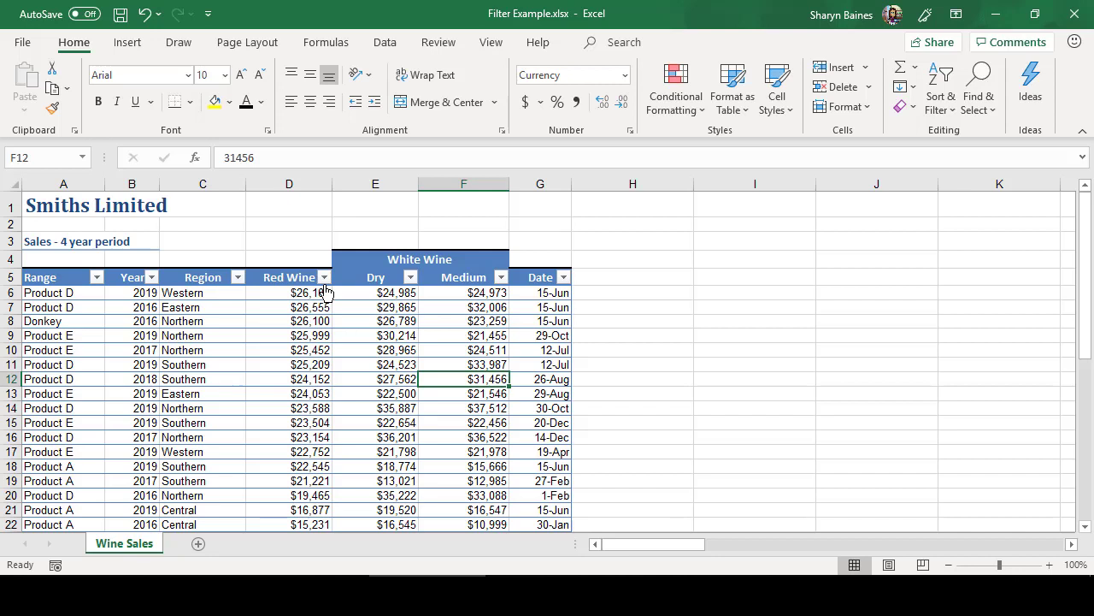
# Filter the Red Wine column to show only the $874 value
pyautogui.click(324, 277)
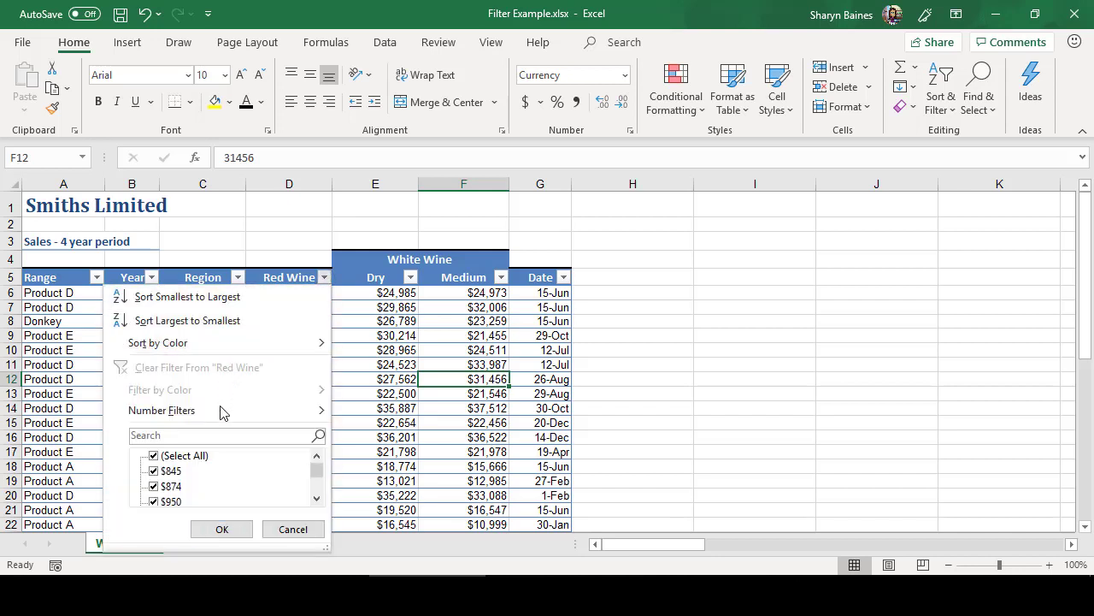
pyautogui.click(155, 455)
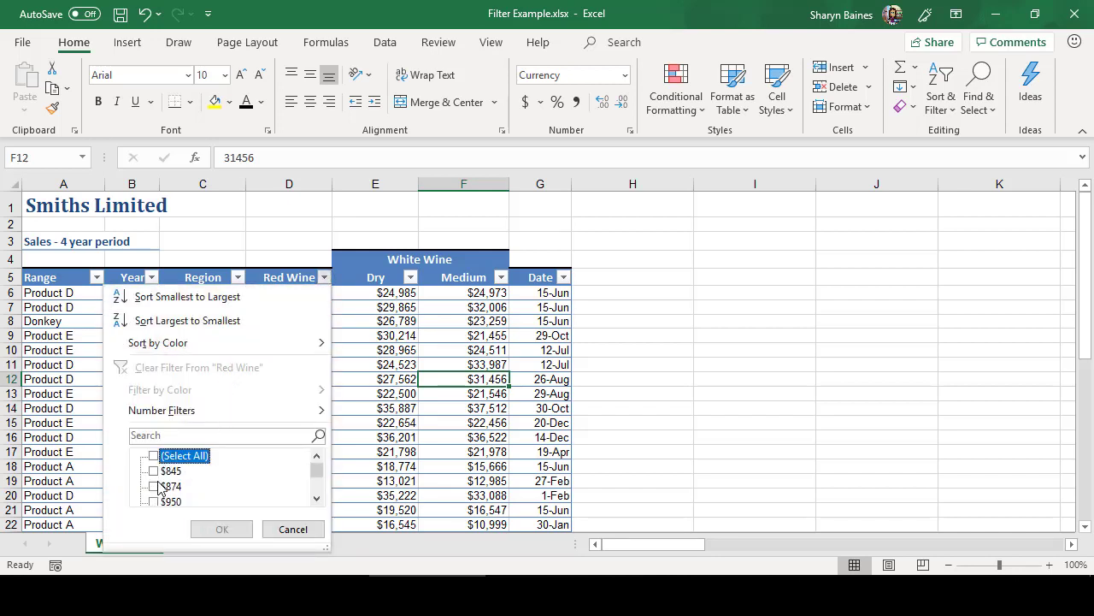
pyautogui.click(164, 485)
pyautogui.click(235, 528)
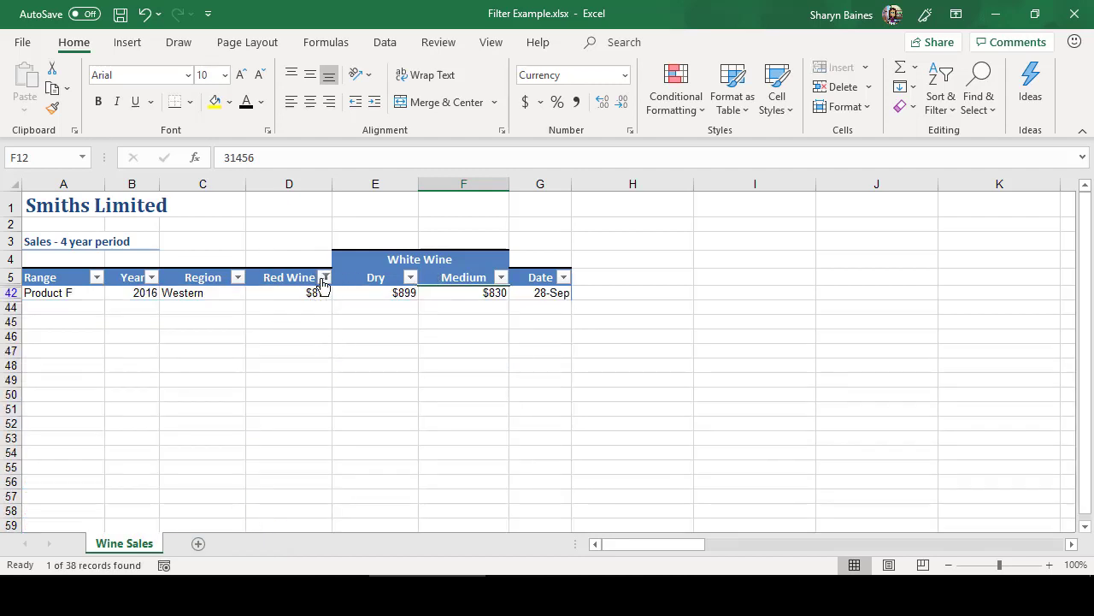
# Clear all filters from the table using Data > Clear
pyautogui.moveTo(325, 287)
pyautogui.click(338, 291)
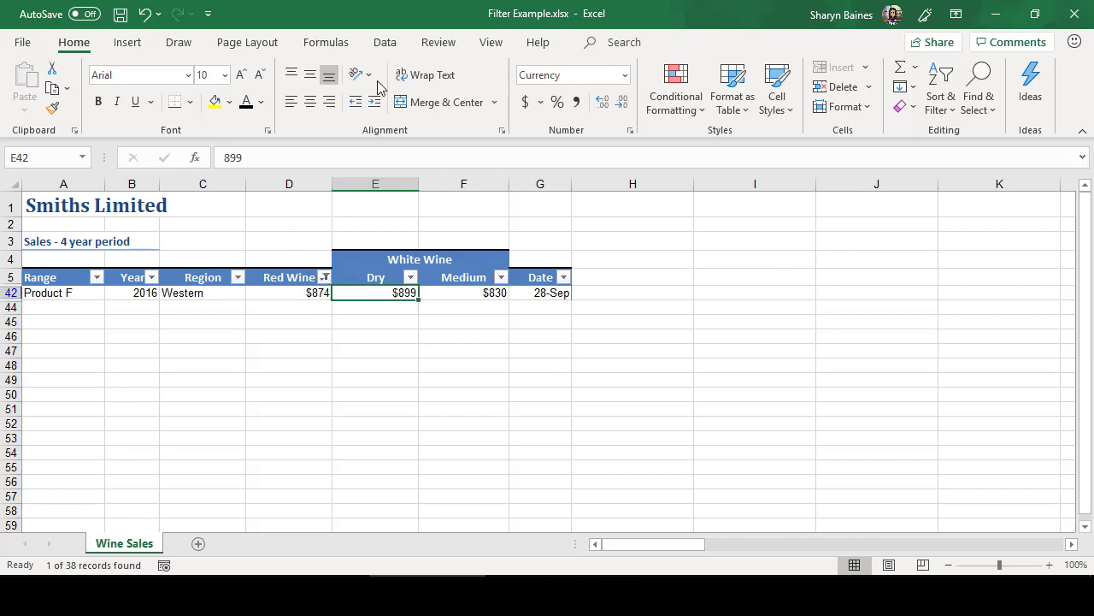
pyautogui.click(386, 45)
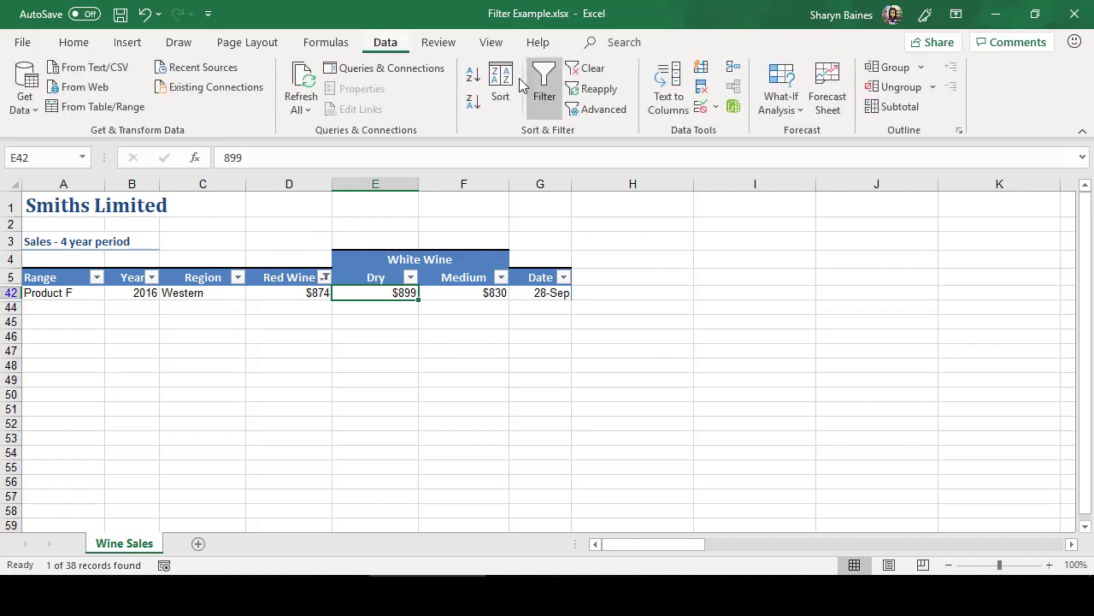
pyautogui.click(589, 76)
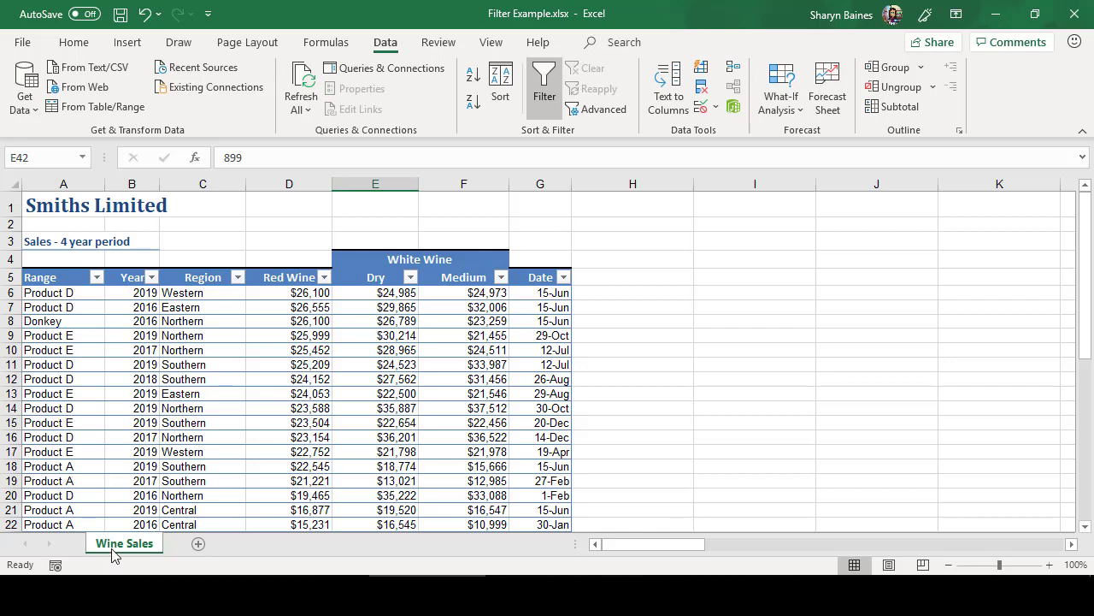
pyautogui.click(325, 277)
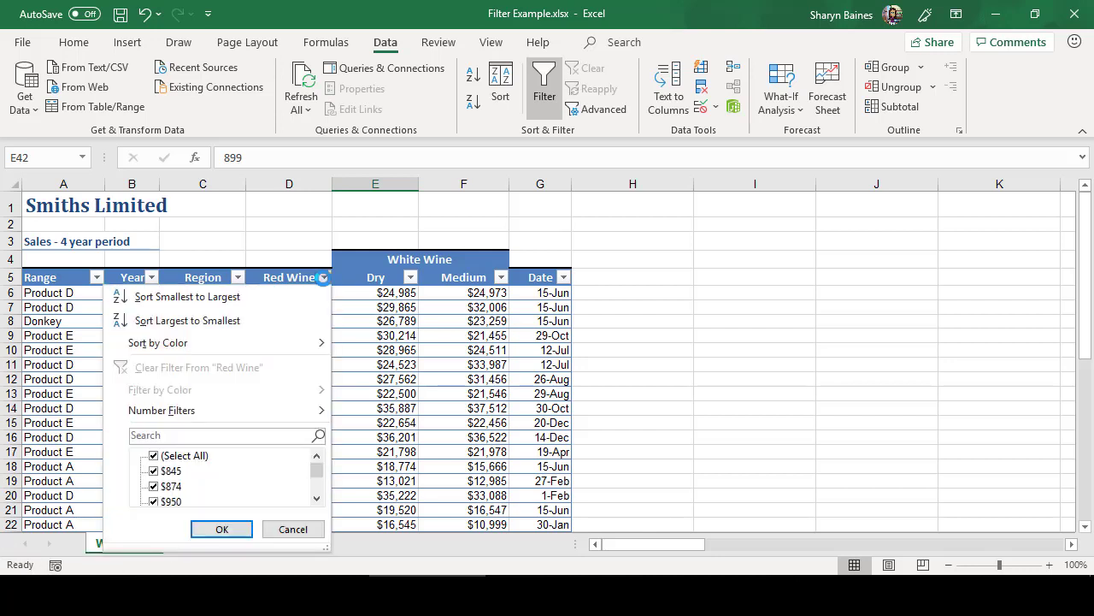
pyautogui.click(154, 456)
pyautogui.click(154, 470)
pyautogui.click(222, 529)
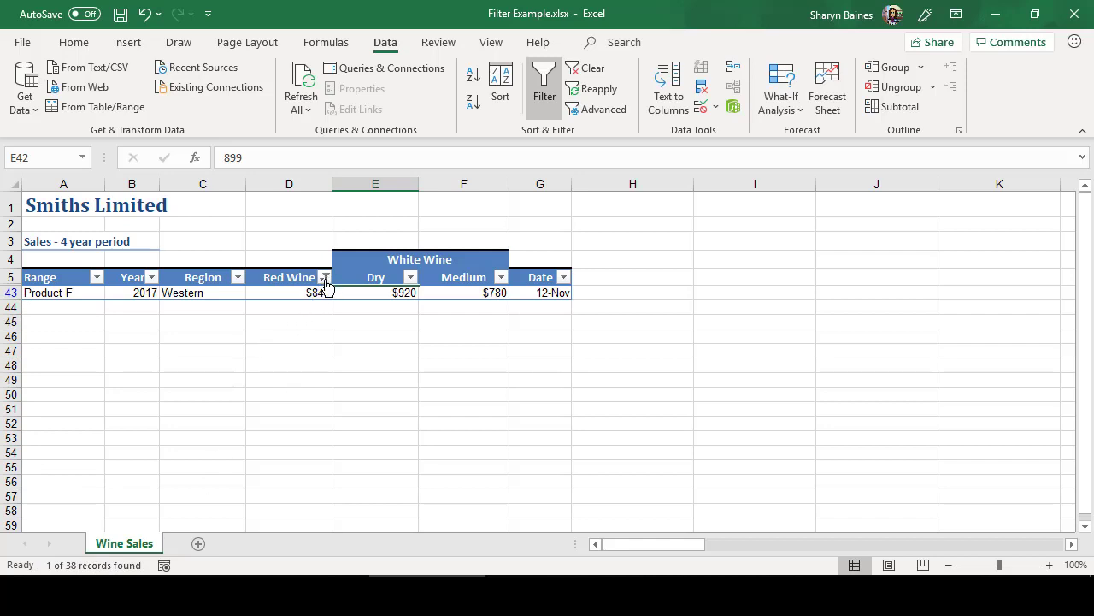
pyautogui.moveTo(326, 285)
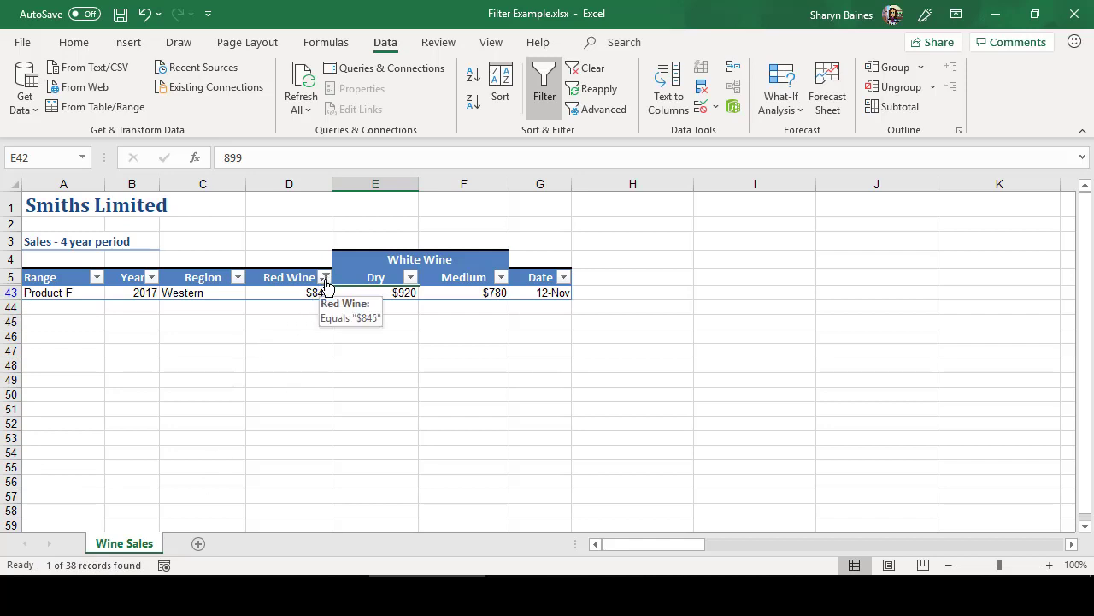
pyautogui.click(590, 68)
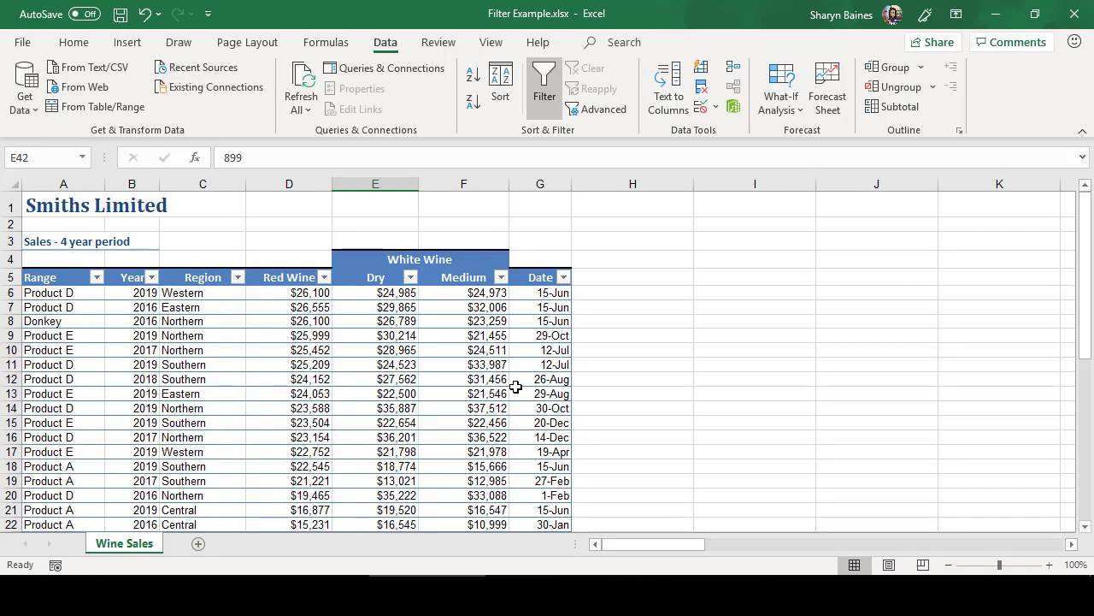
# Add a new blank worksheet and group all sheets together
pyautogui.click(199, 544)
pyautogui.click(130, 547)
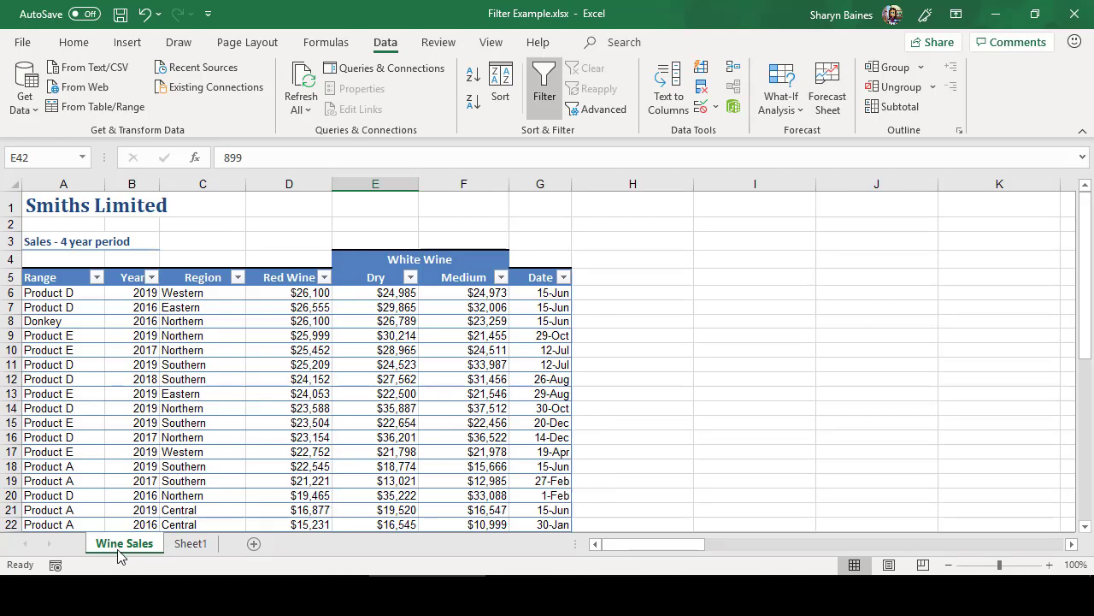
pyautogui.rightClick(191, 547)
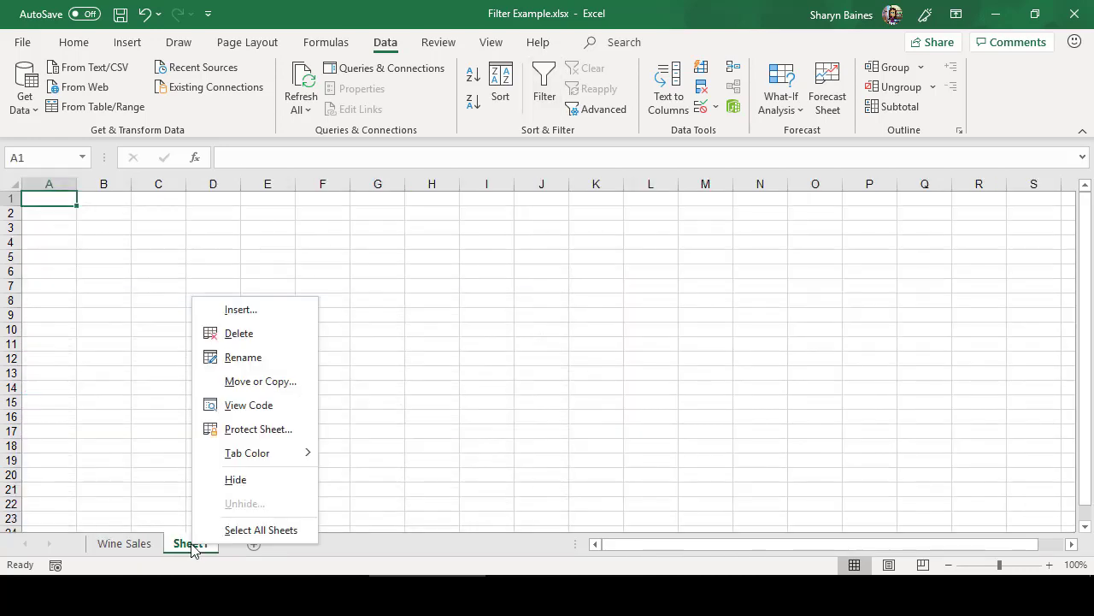
pyautogui.click(256, 529)
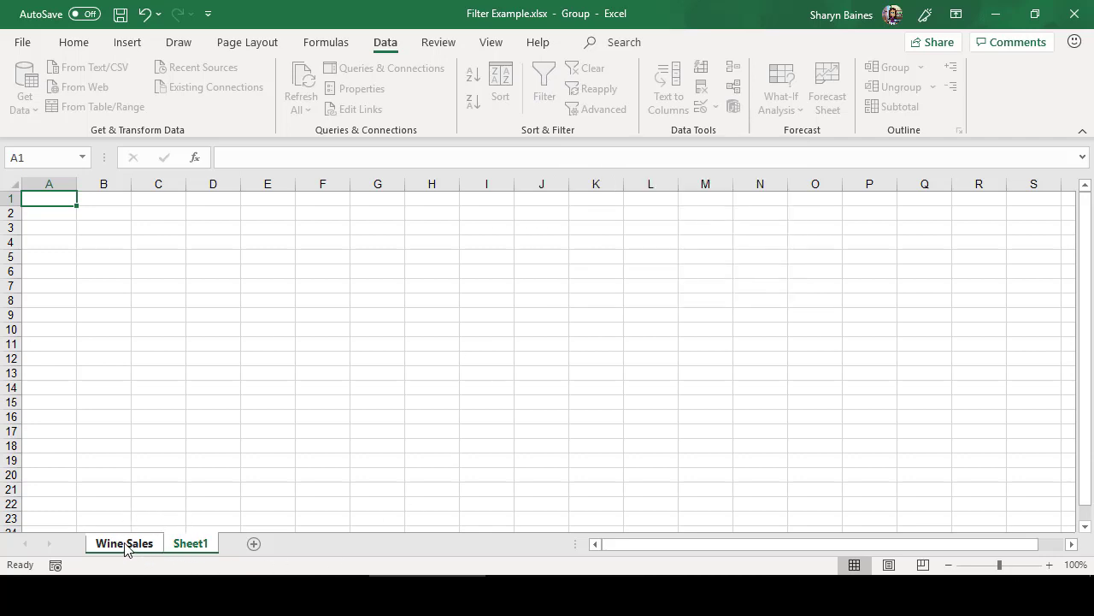
# Ungroup the sheets and return to the Wine Sales sheet
pyautogui.rightClick(172, 544)
pyautogui.click(203, 533)
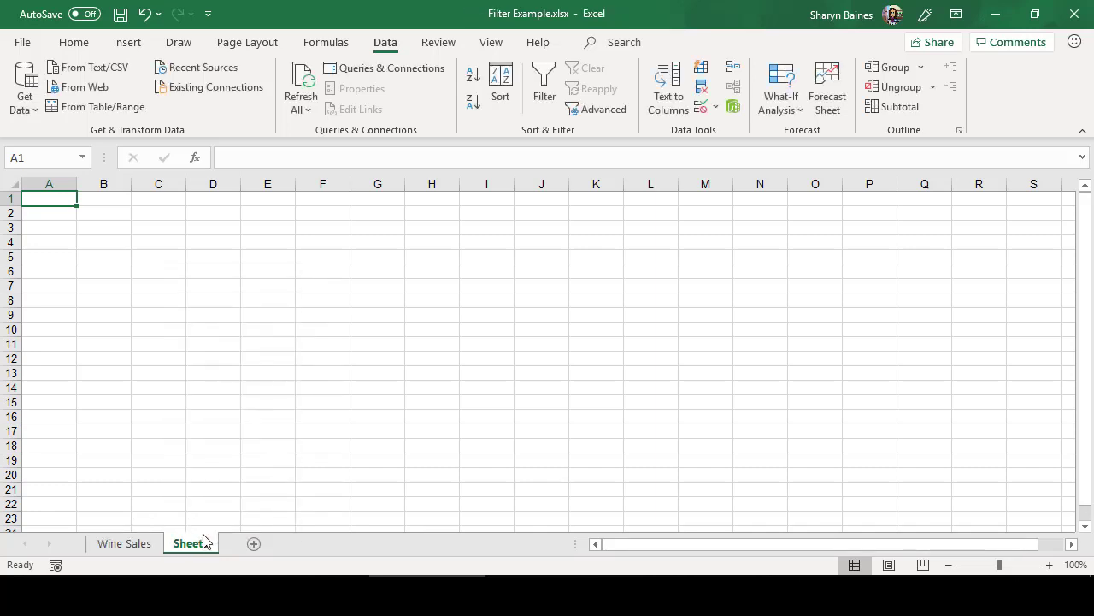
pyautogui.click(138, 548)
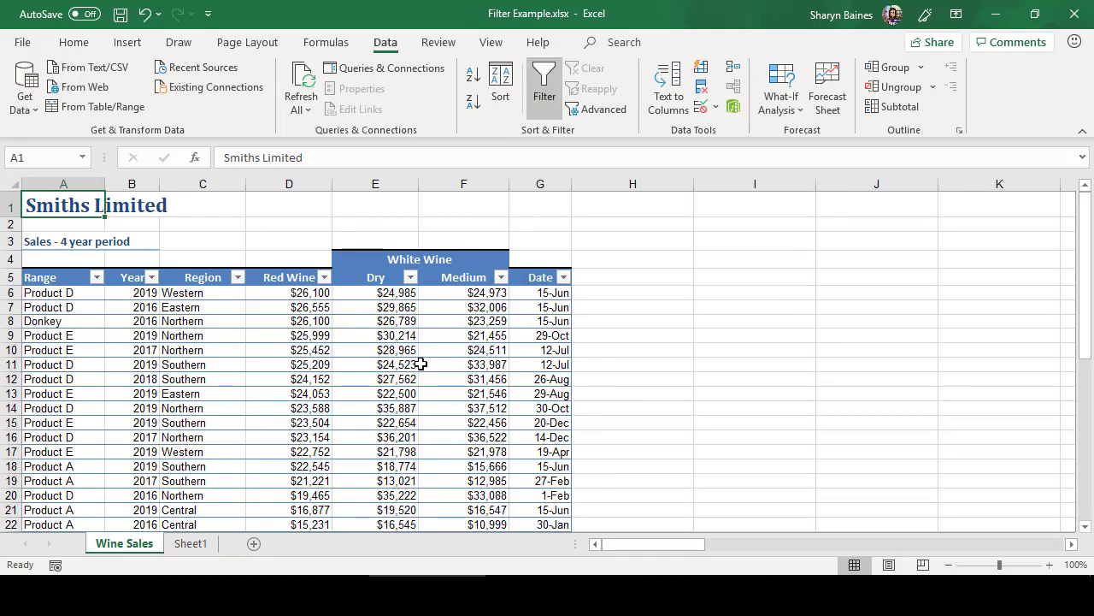
# Enter 32000 in Medium cells F7 and F10
pyautogui.hotkey('ctrl', 'z')
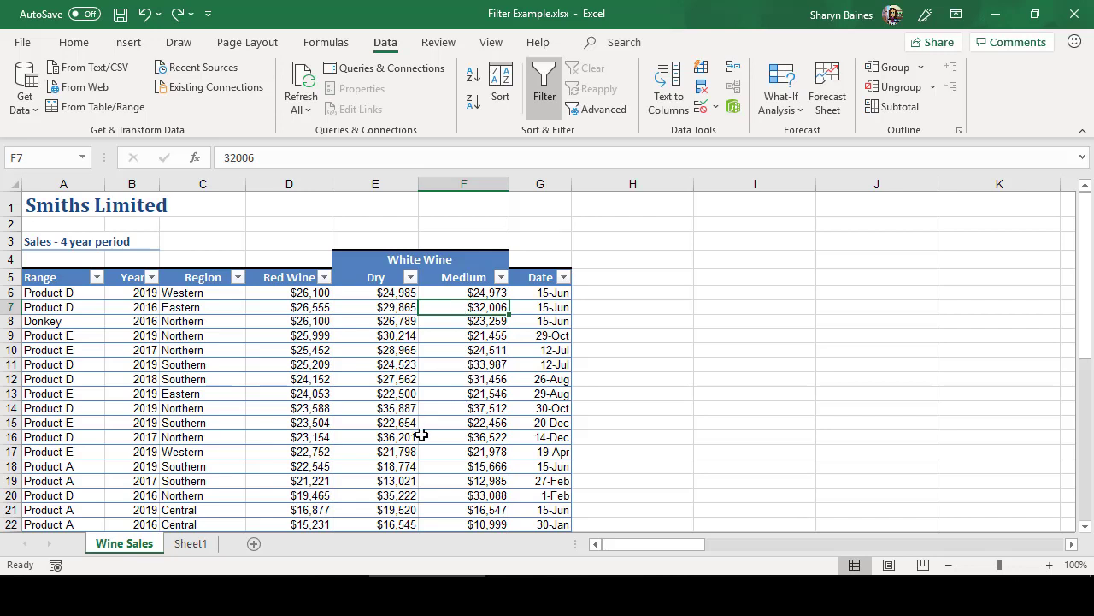
pyautogui.write('32000')
pyautogui.press('Return')
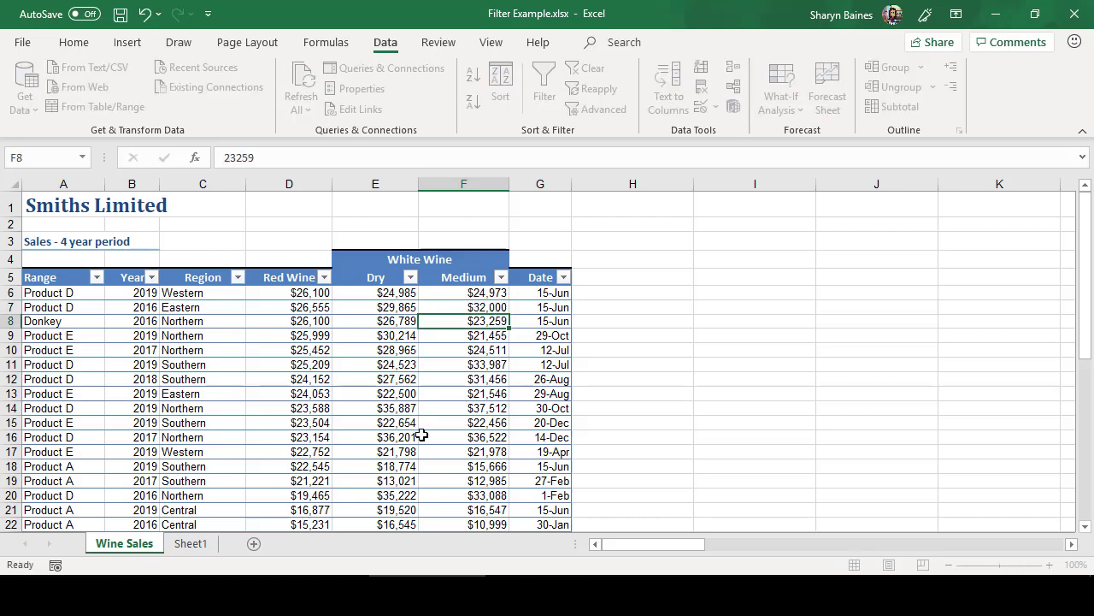
pyautogui.press('Down')
pyautogui.press('Down')
pyautogui.write('32000')
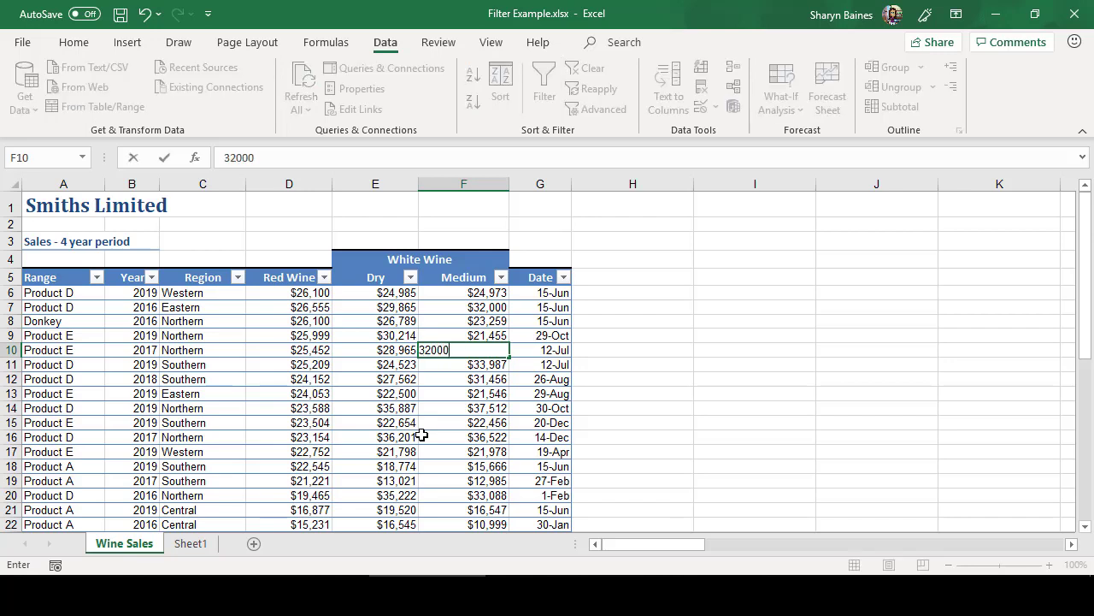
pyautogui.press('Return')
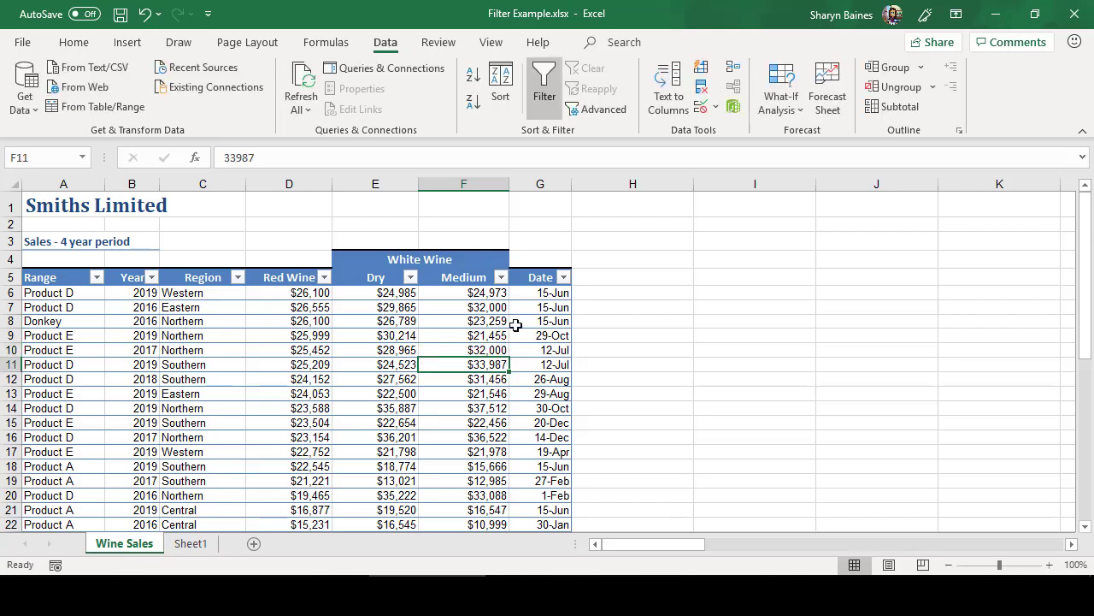
# Apply a Medium Equals filter with the value 32000
pyautogui.click(501, 277)
pyautogui.click(391, 437)
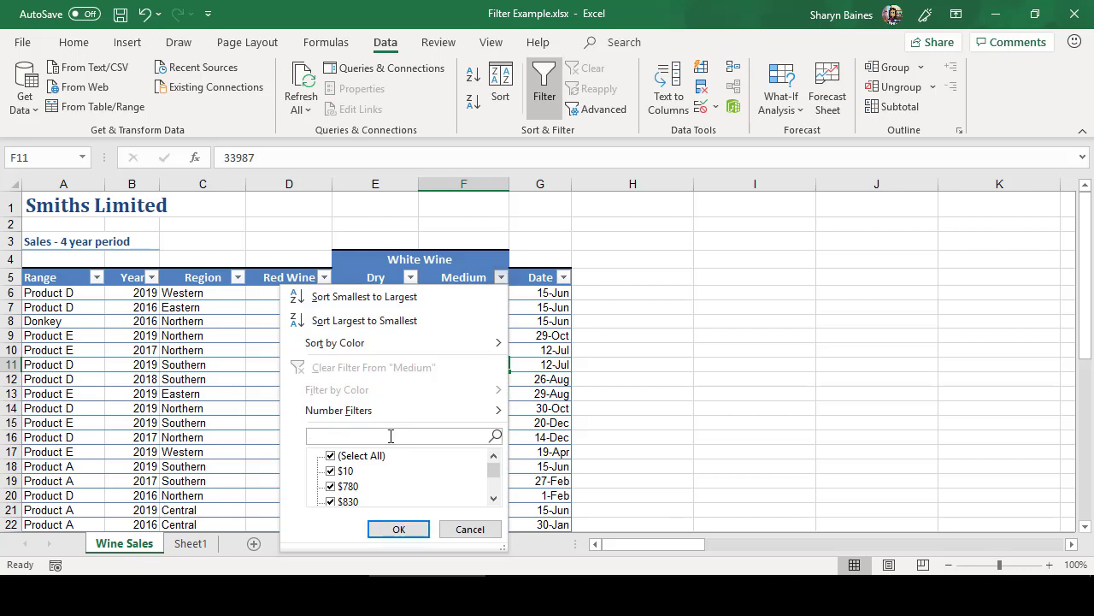
pyautogui.write('32000')
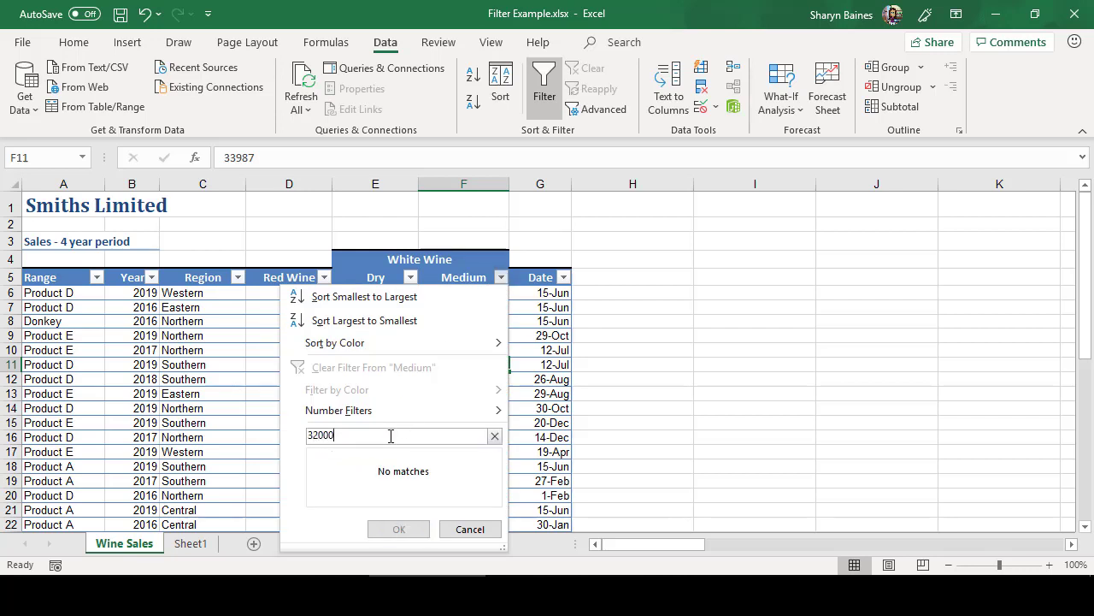
pyautogui.moveTo(380, 414)
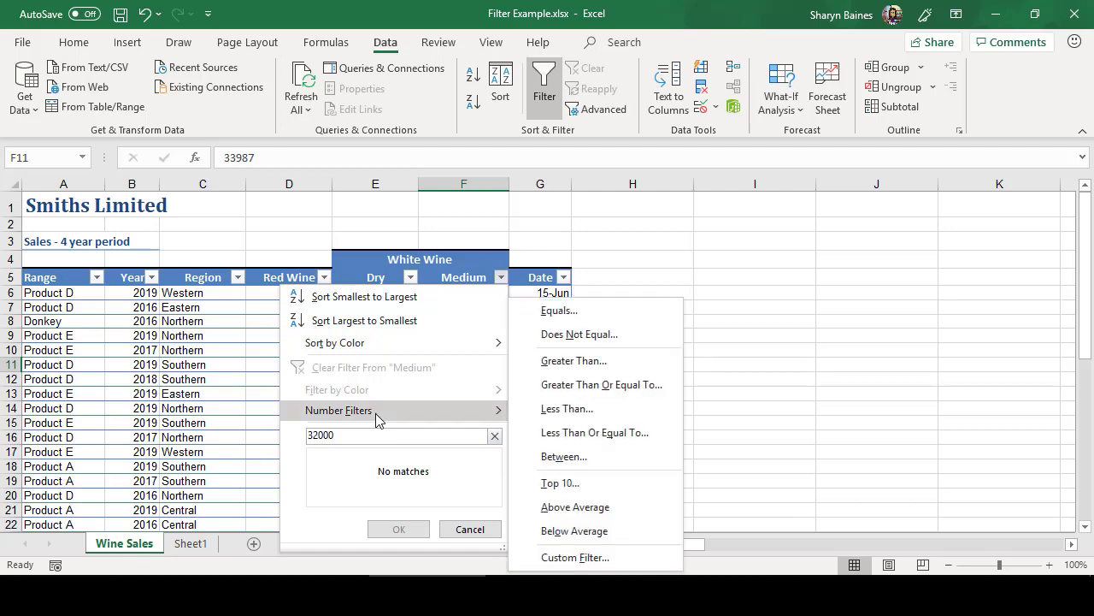
pyautogui.click(577, 310)
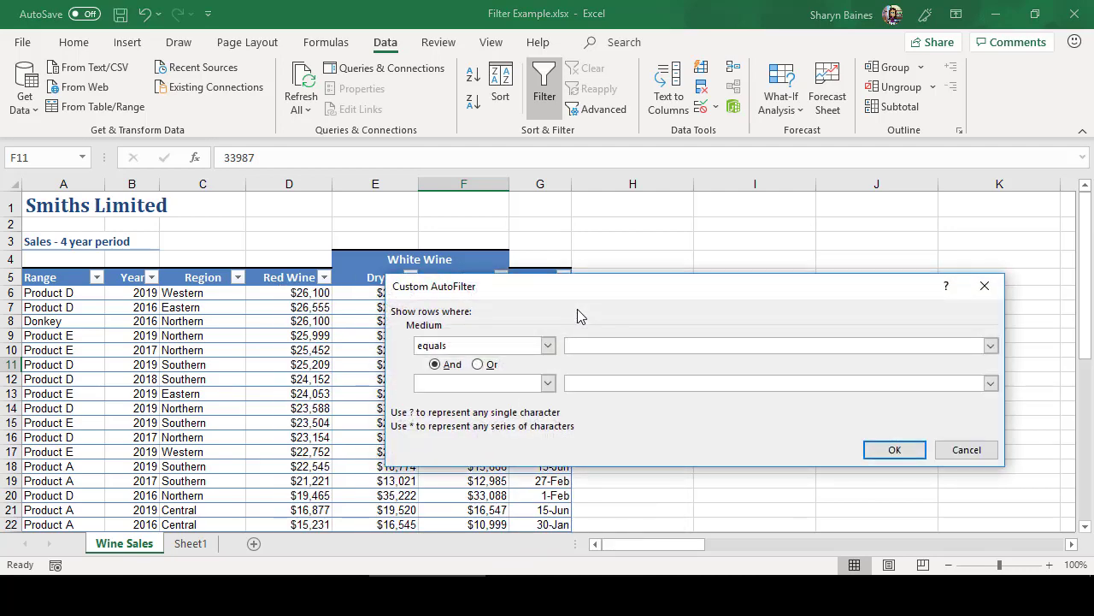
pyautogui.write('32000')
pyautogui.press('Return')
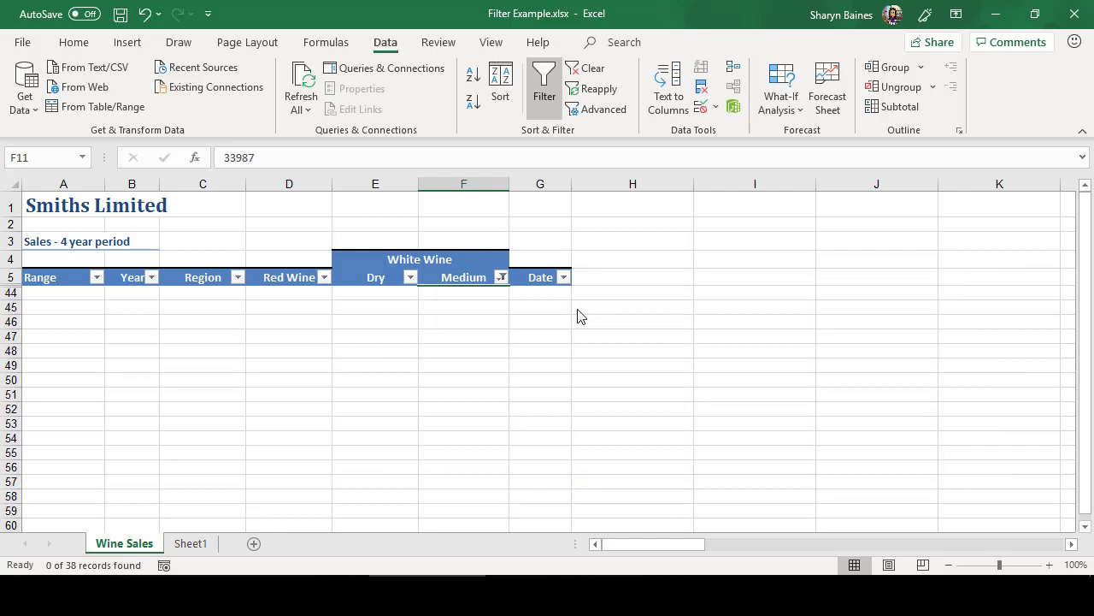
# Change the Medium Equals filter value to $32,000, showing rows 7 and 10
pyautogui.click(501, 278)
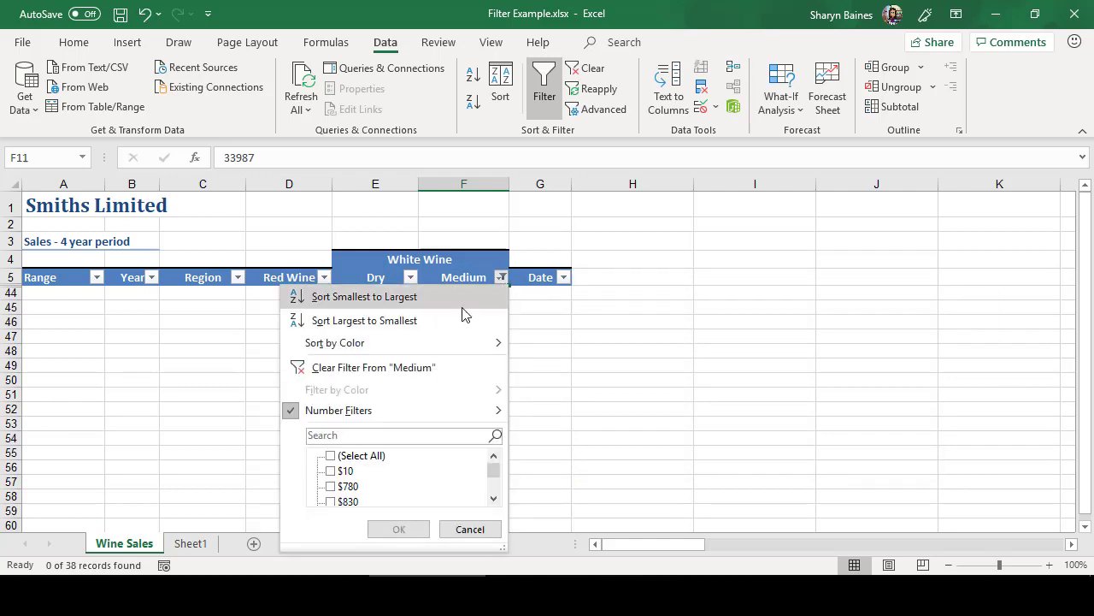
pyautogui.moveTo(416, 414)
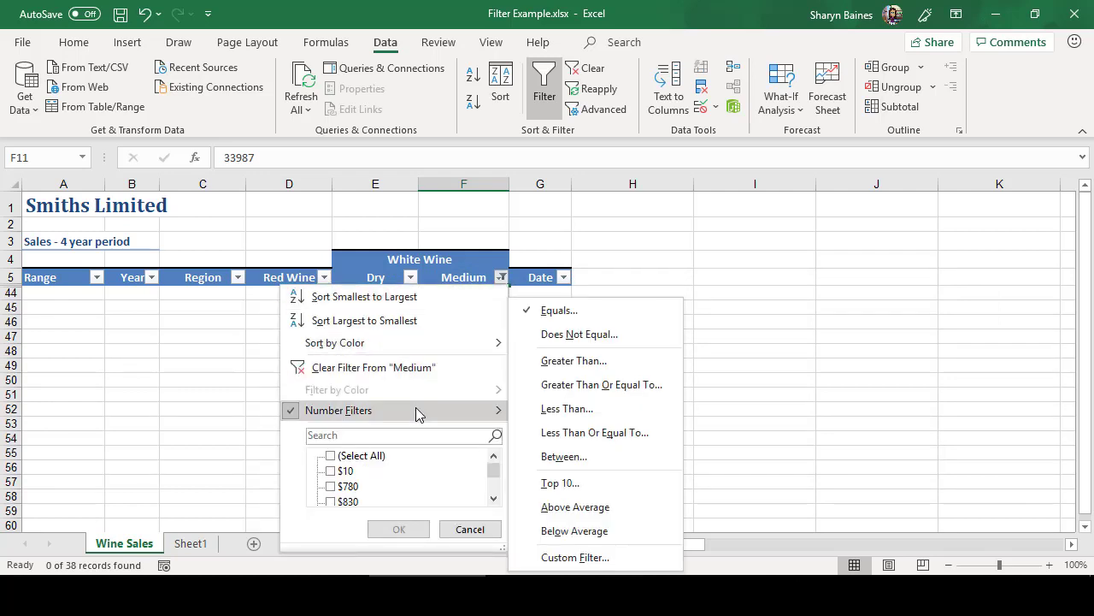
pyautogui.click(564, 311)
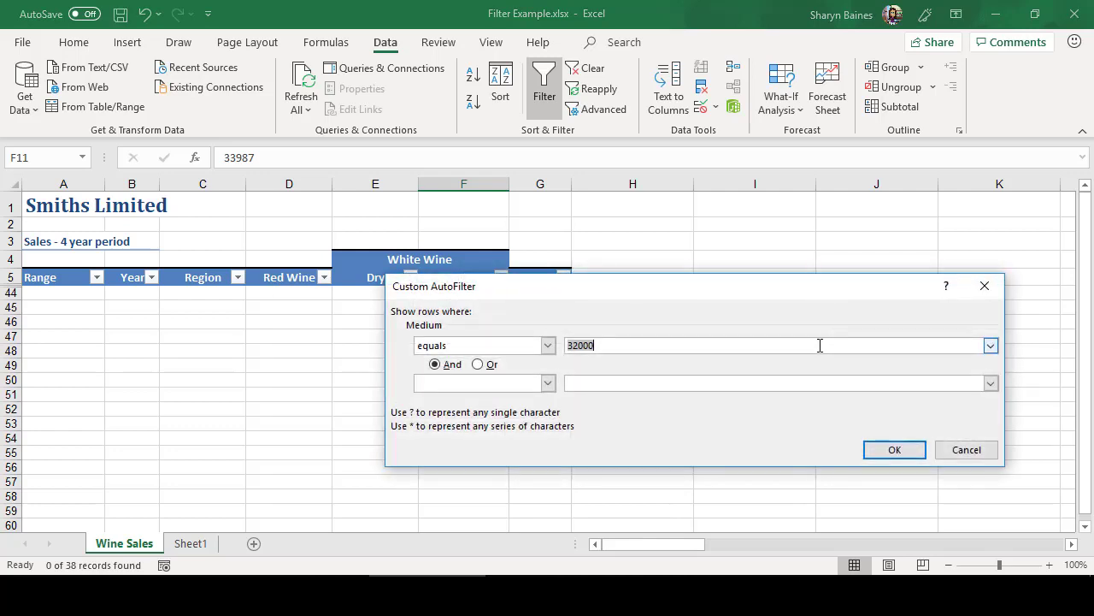
pyautogui.write('$32,000')
pyautogui.press('Return')
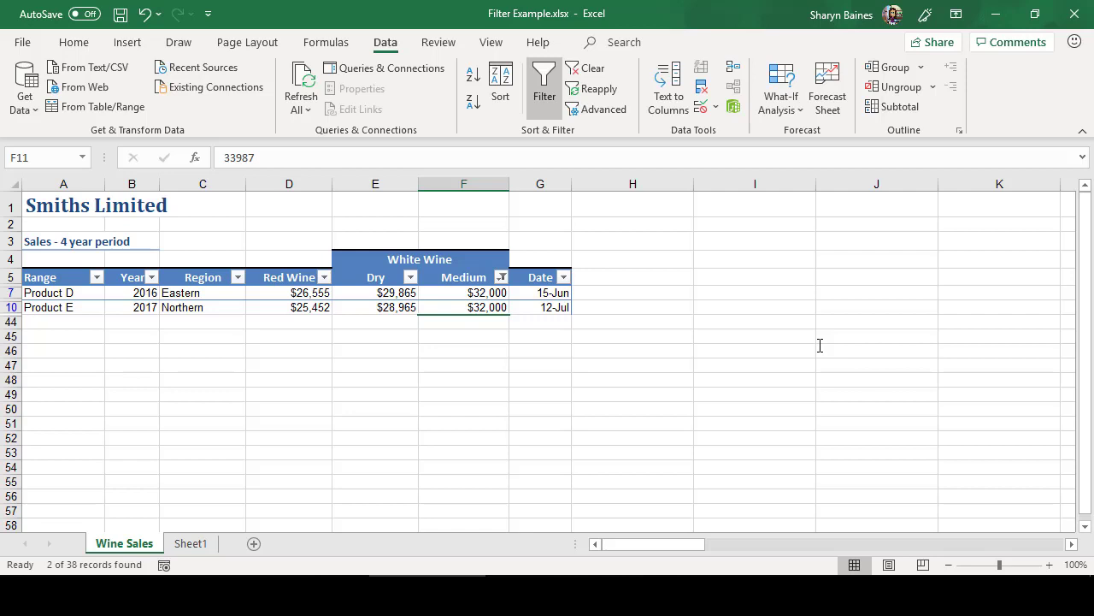
# Clear the Medium filter and filter Date to equal 15-jun
pyautogui.click(589, 76)
pyautogui.click(554, 293)
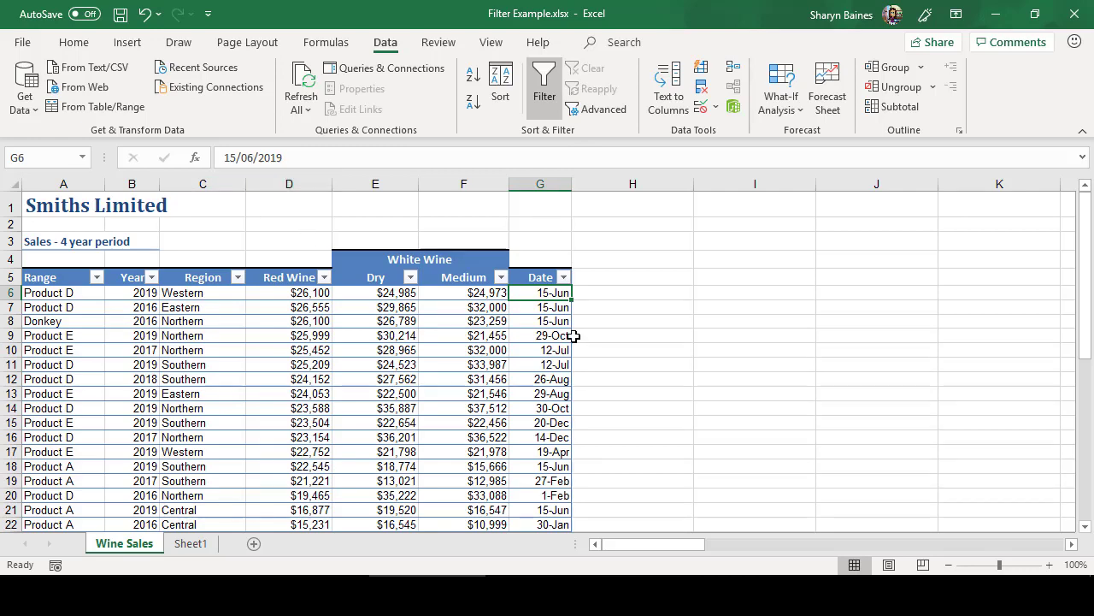
pyautogui.click(563, 278)
pyautogui.moveTo(492, 414)
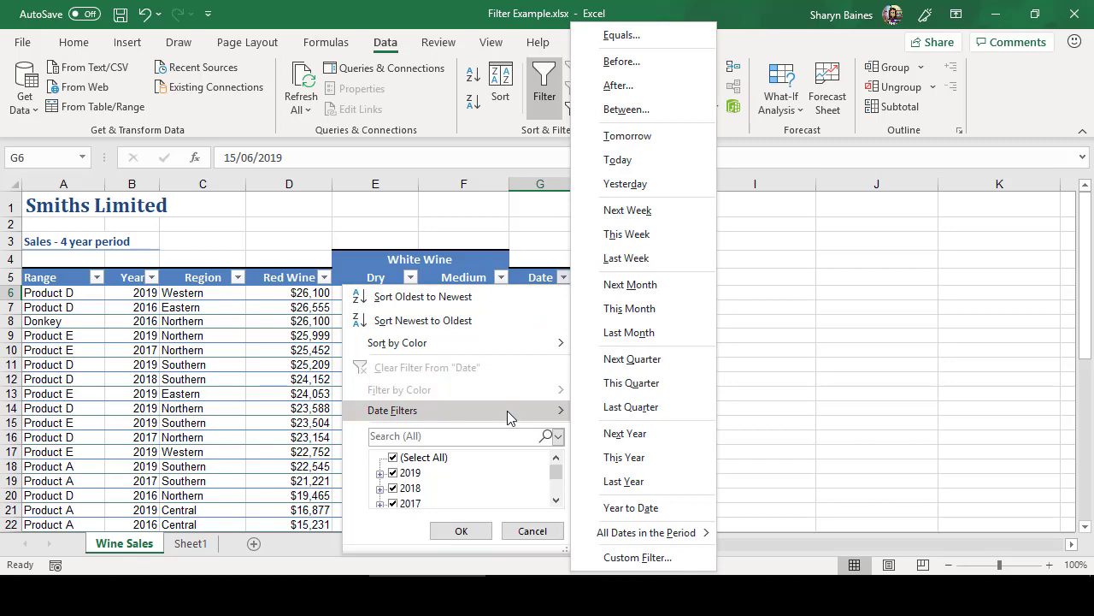
pyautogui.click(658, 35)
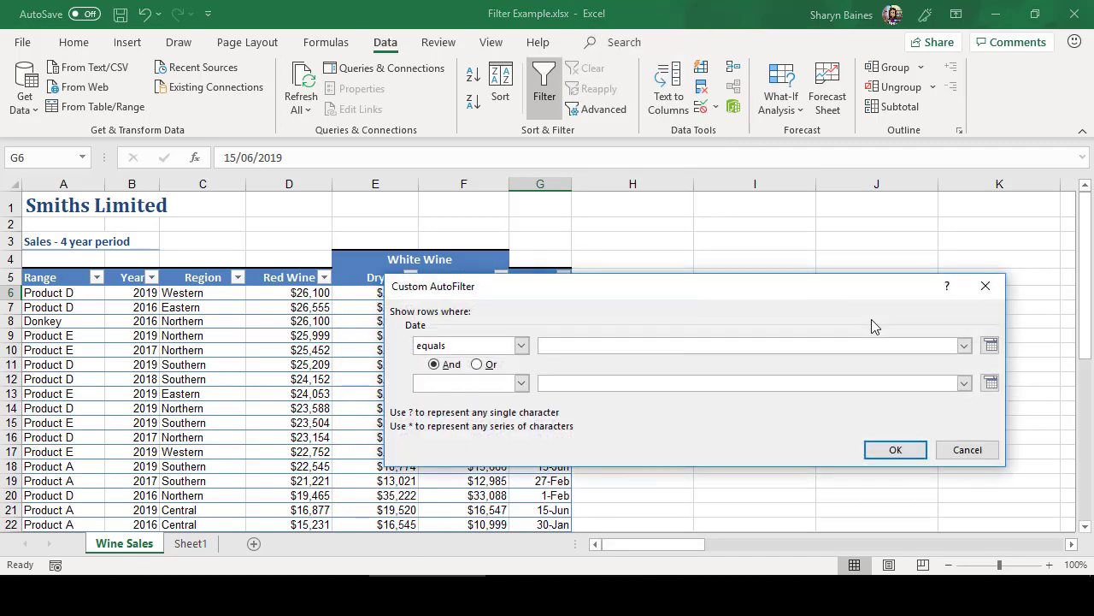
pyautogui.write('15-jun')
pyautogui.press('Return')
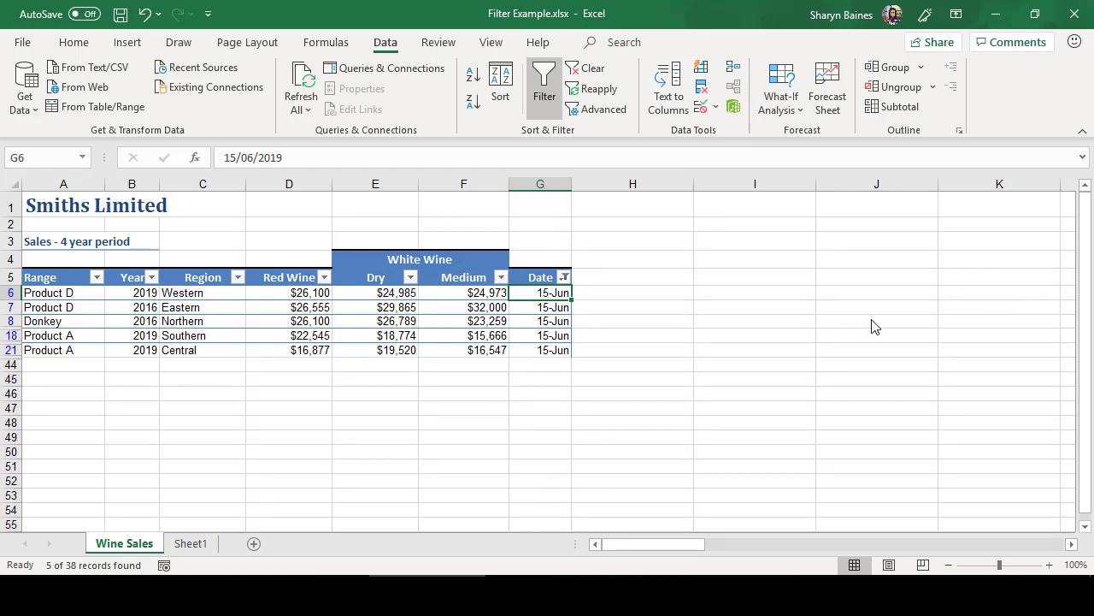
# Change the Date Equals filter value to 15/06/19, matching 0 of 38 records
pyautogui.click(565, 277)
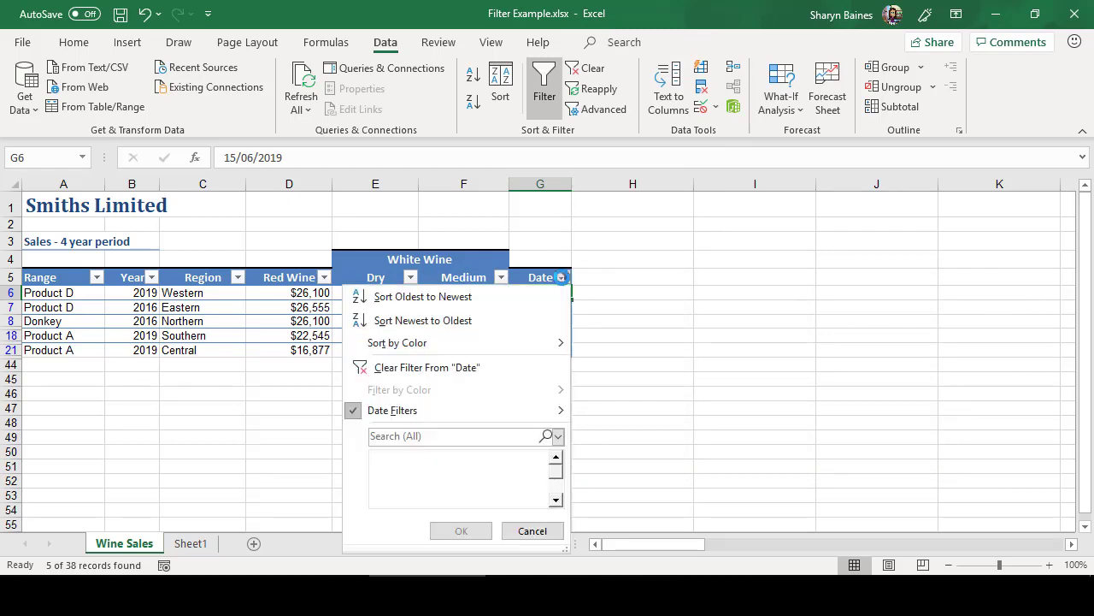
pyautogui.moveTo(497, 405)
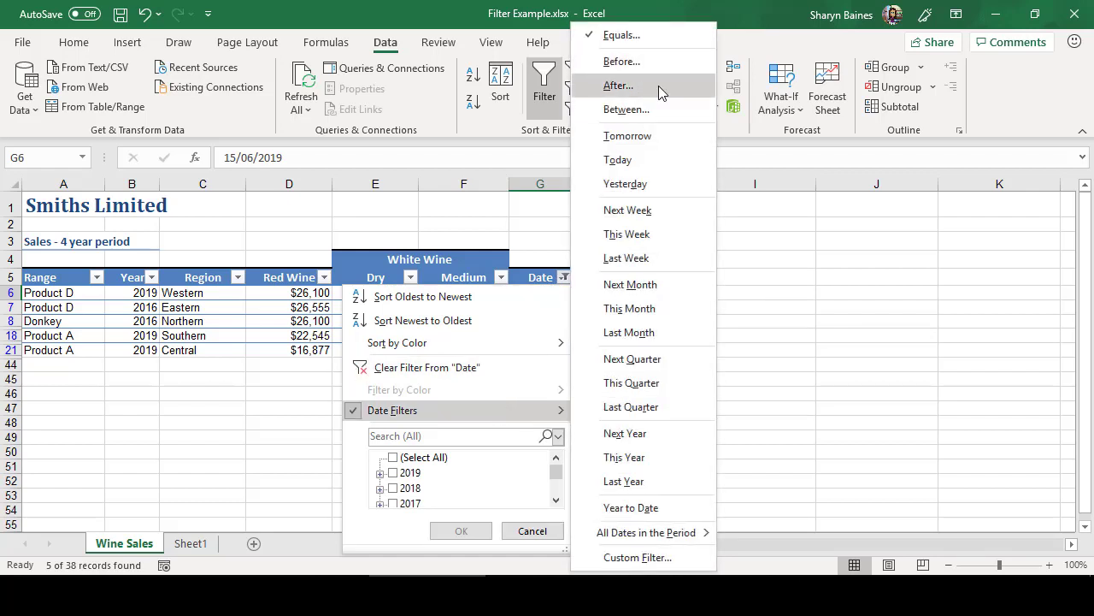
pyautogui.click(621, 35)
pyautogui.write('1')
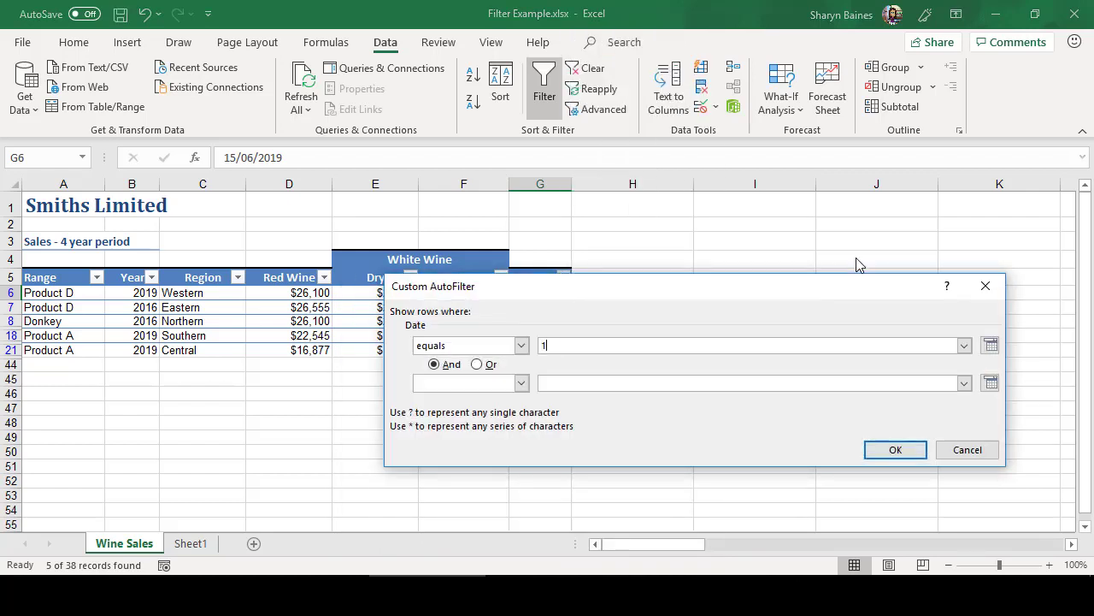
pyautogui.write('5/06/19')
pyautogui.press('Return')
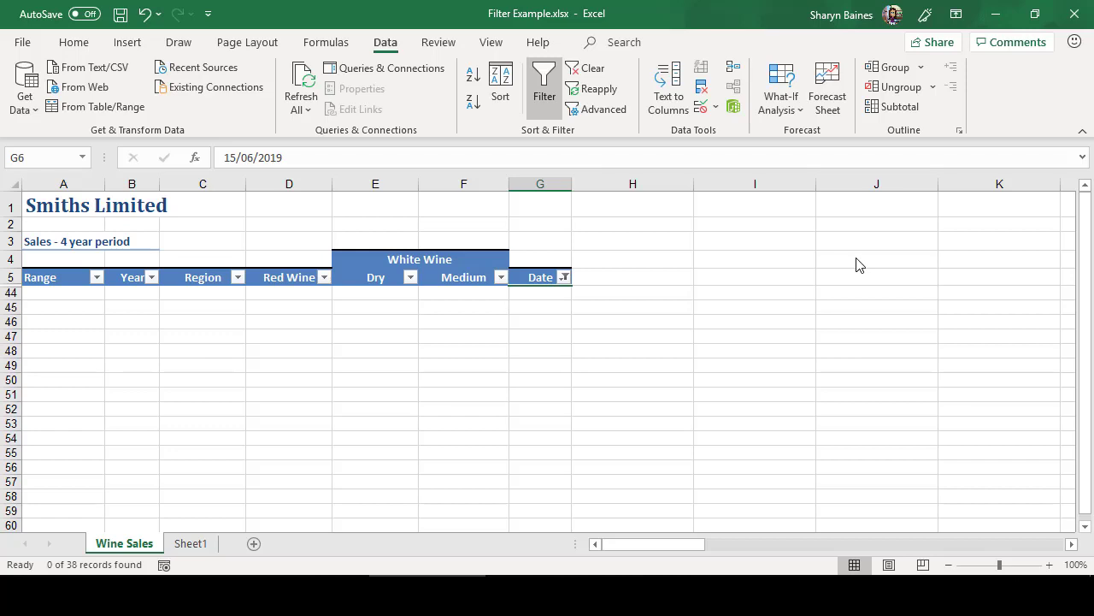
# Clear the Date column's filter so every sales row shows again
pyautogui.click(564, 277)
pyautogui.click(478, 372)
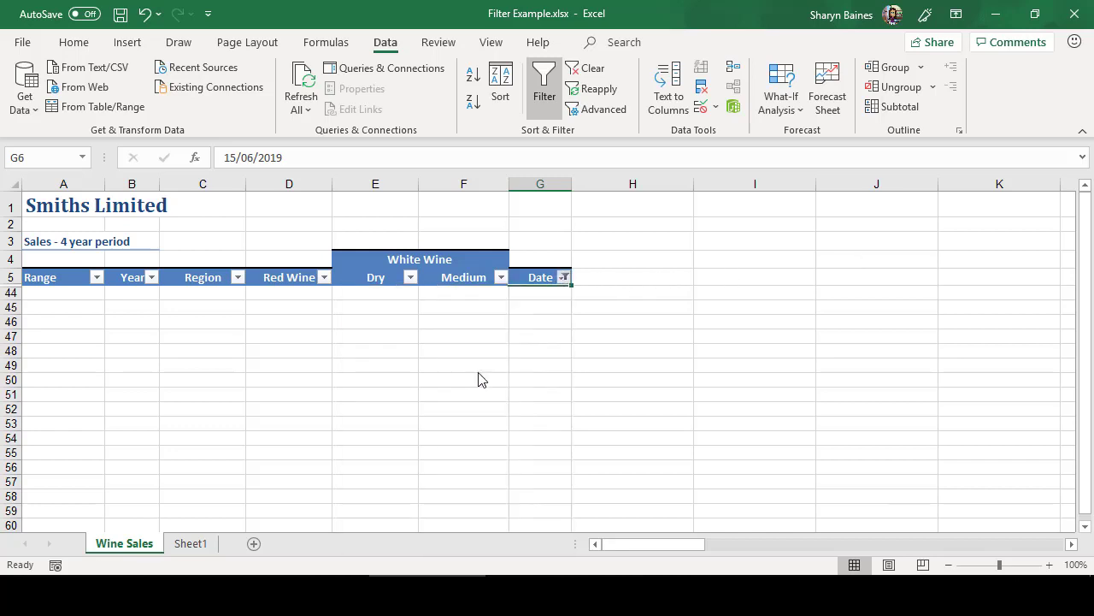
pyautogui.click(469, 365)
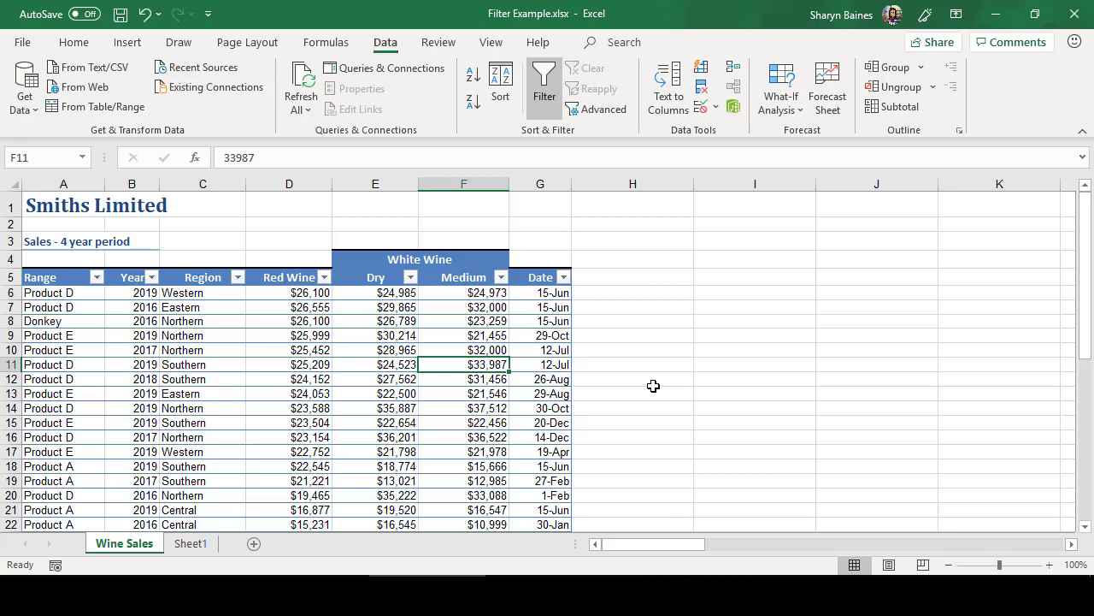